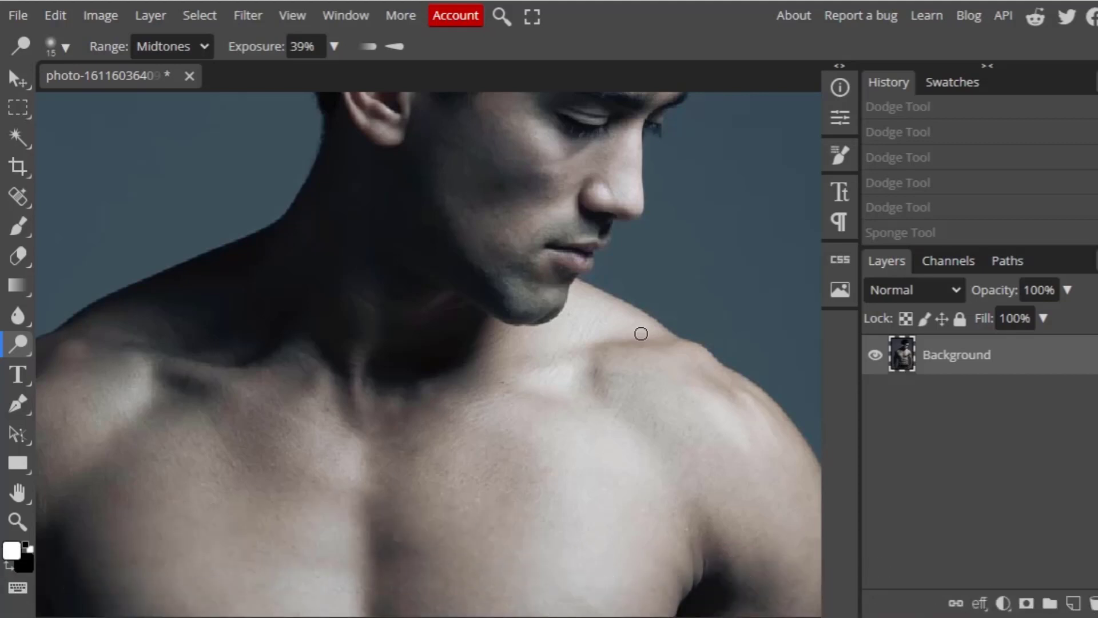
# Show the Dodge, Burn and Sponge tool choices from the toolbar.
pyautogui.rightClick(22, 352)
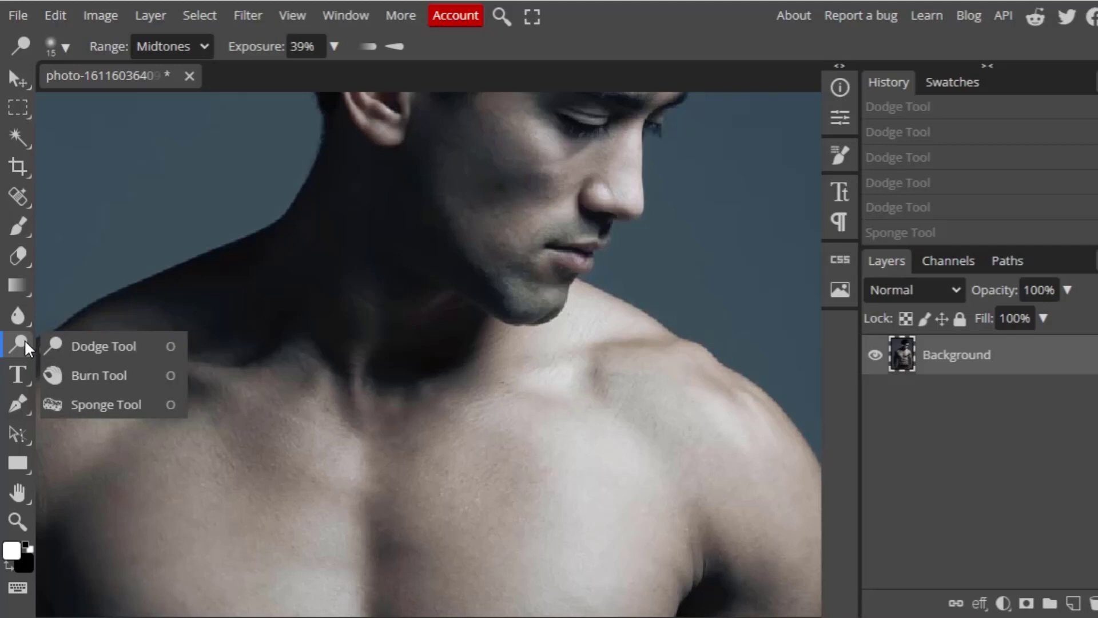
pyautogui.click(18, 316)
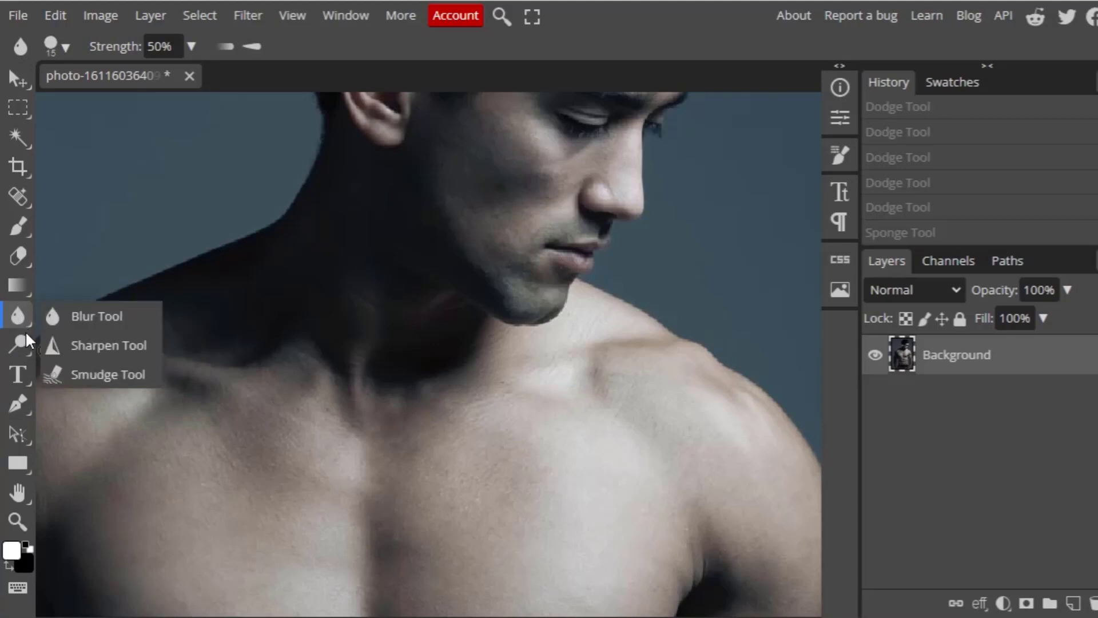
pyautogui.click(22, 347)
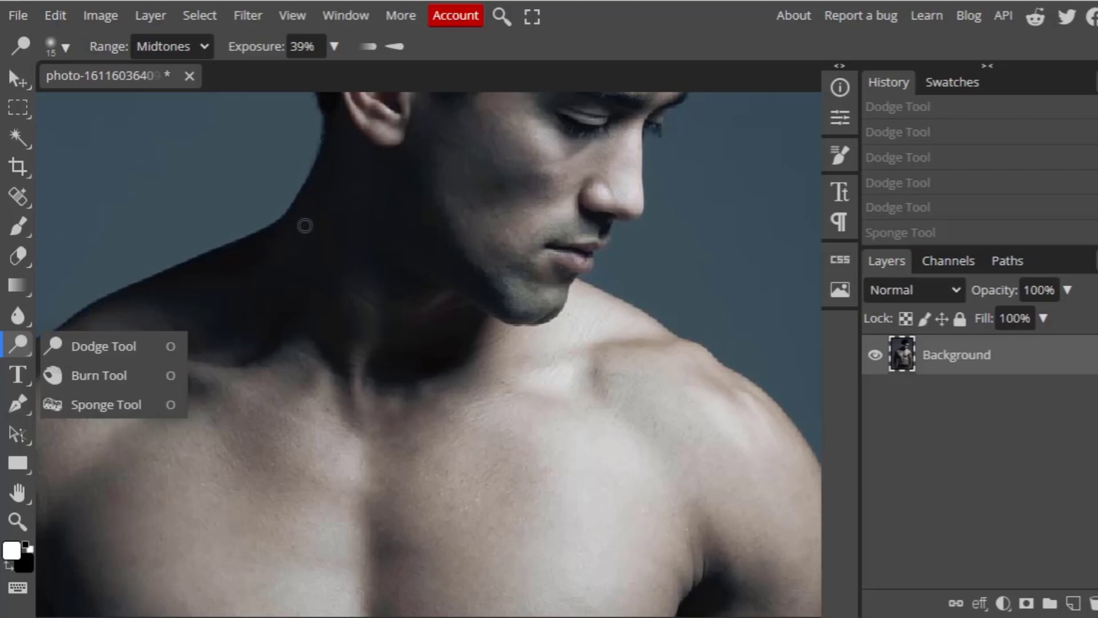
# Keep the Dodge Tool on Midtones and raise its exposure to 100%.
pyautogui.click(116, 347)
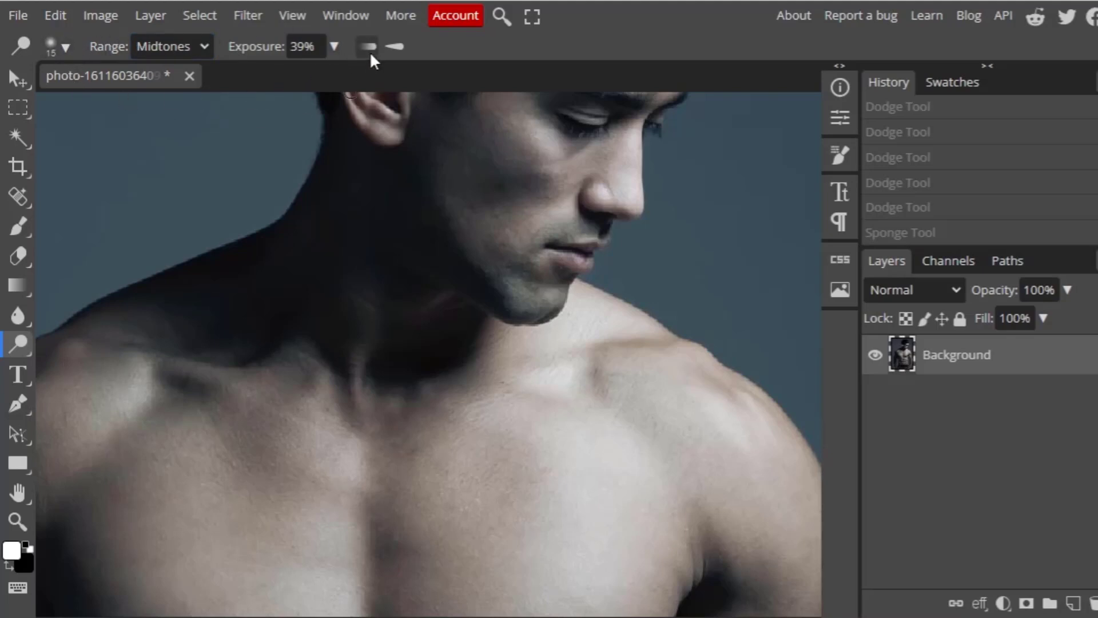
pyautogui.click(170, 47)
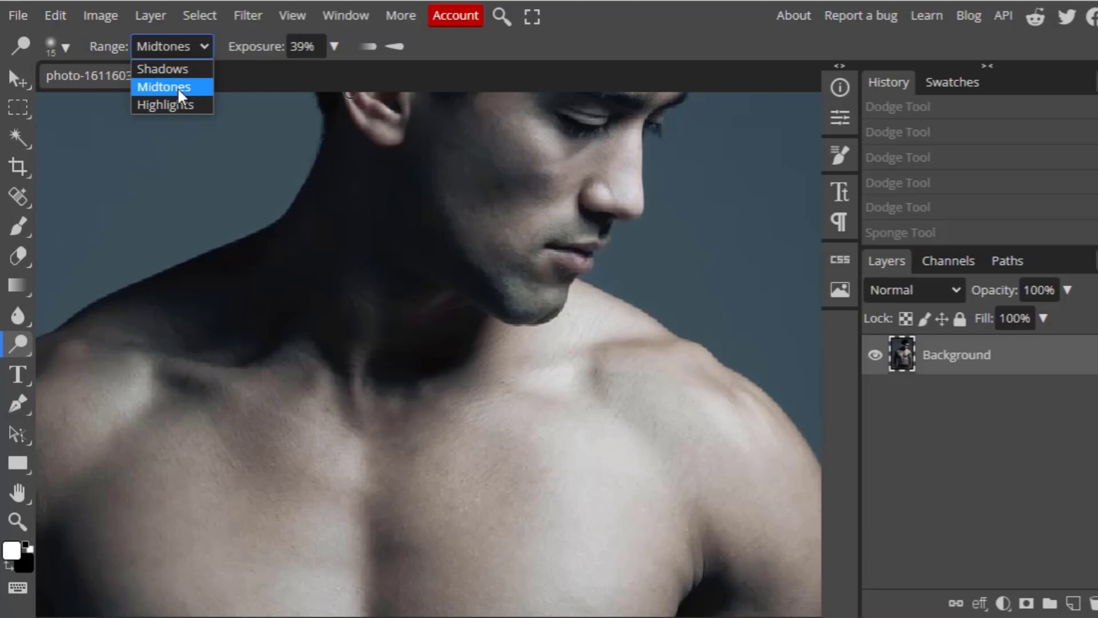
pyautogui.click(177, 87)
pyautogui.click(323, 47)
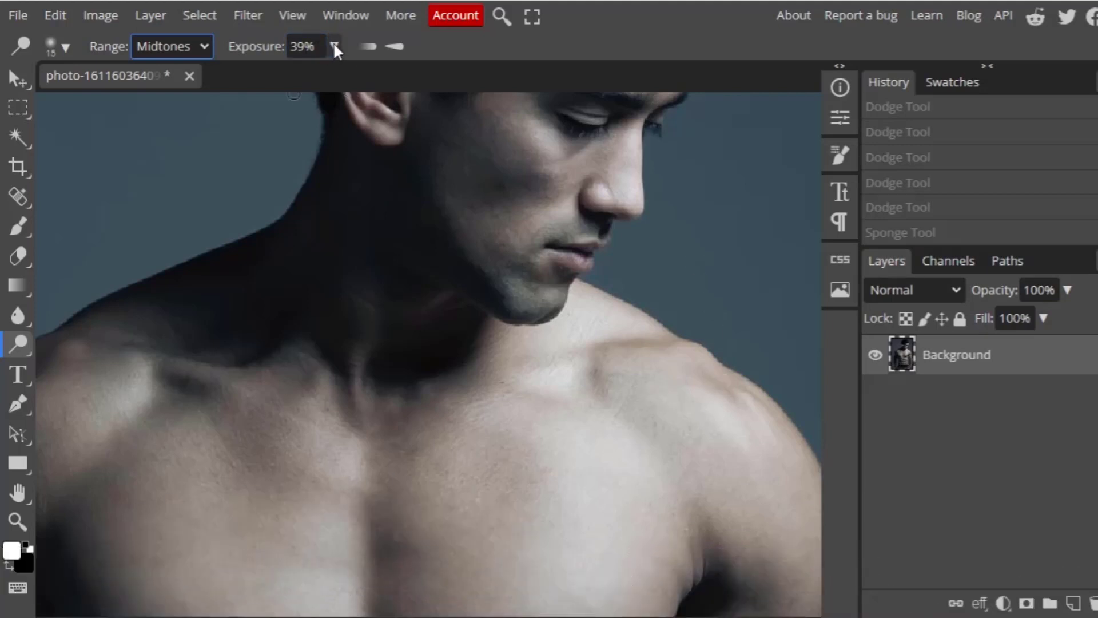
pyautogui.click(333, 44)
pyautogui.moveTo(278, 75); pyautogui.dragTo(335, 75)
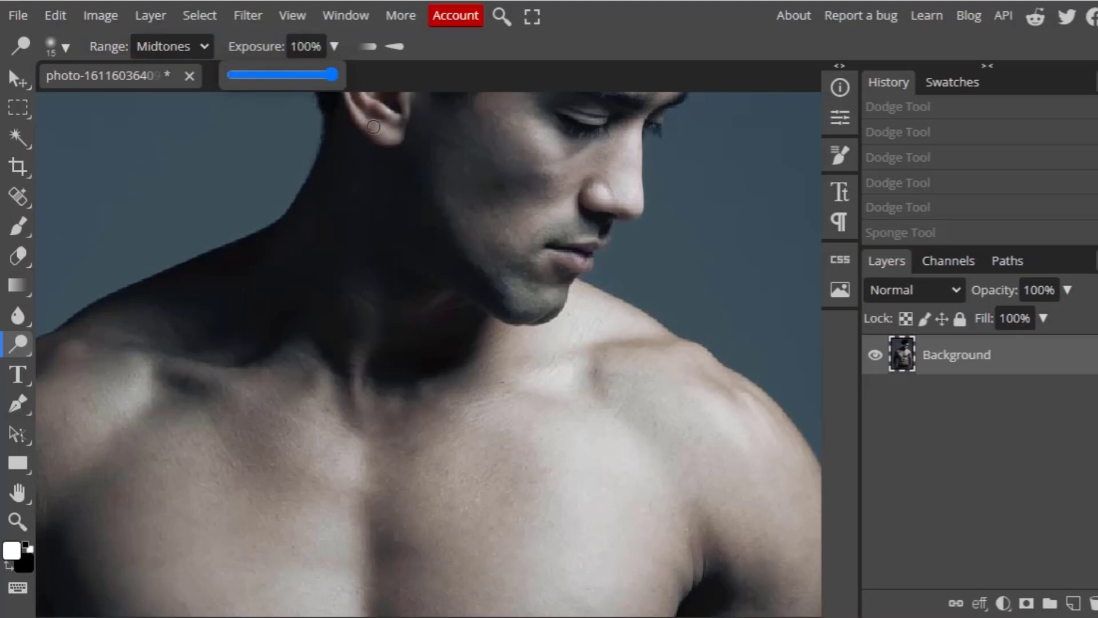
# Test two collarbone dodge strokes, undo both, and lower exposure to 40%.
pyautogui.moveTo(601, 380); pyautogui.dragTo(641, 458)
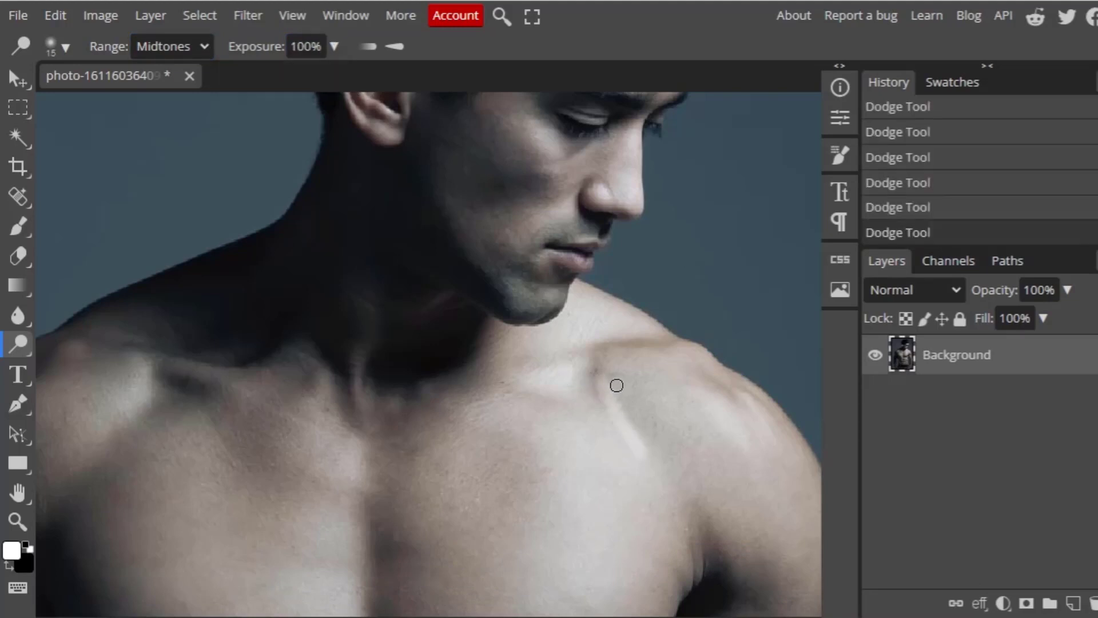
pyautogui.moveTo(599, 376); pyautogui.dragTo(639, 459)
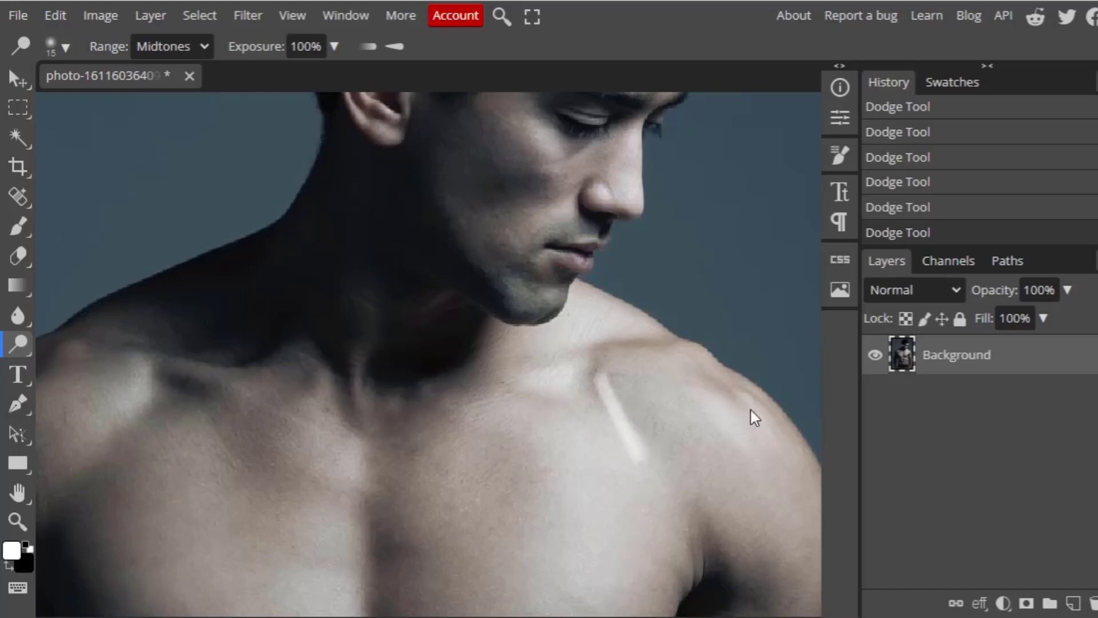
pyautogui.hotkey('ctrl', 'z')
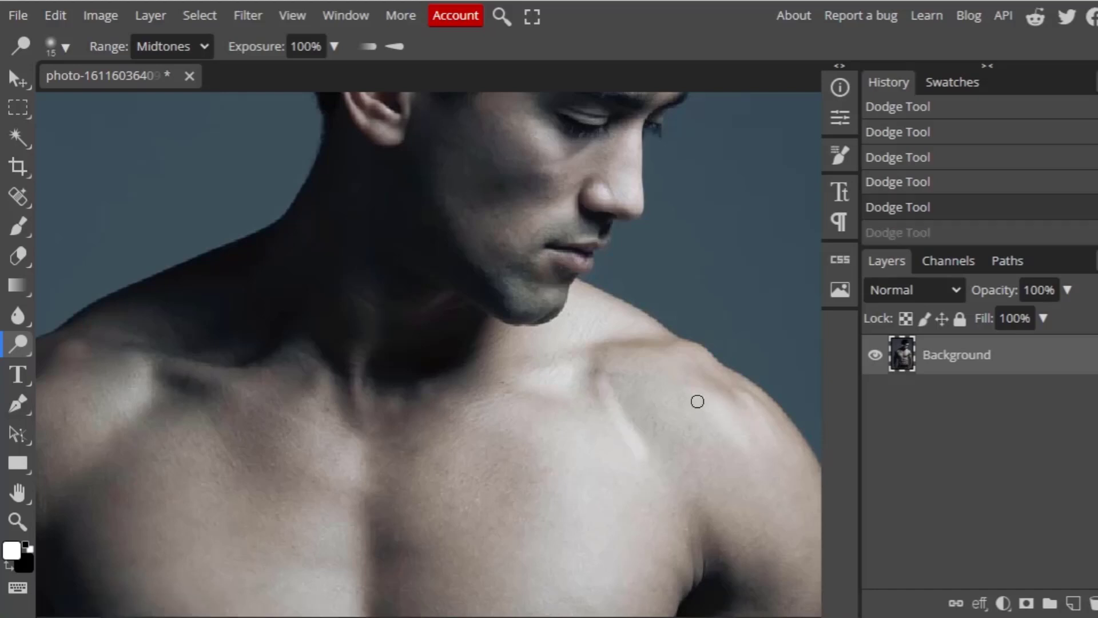
pyautogui.hotkey('ctrl', 'z')
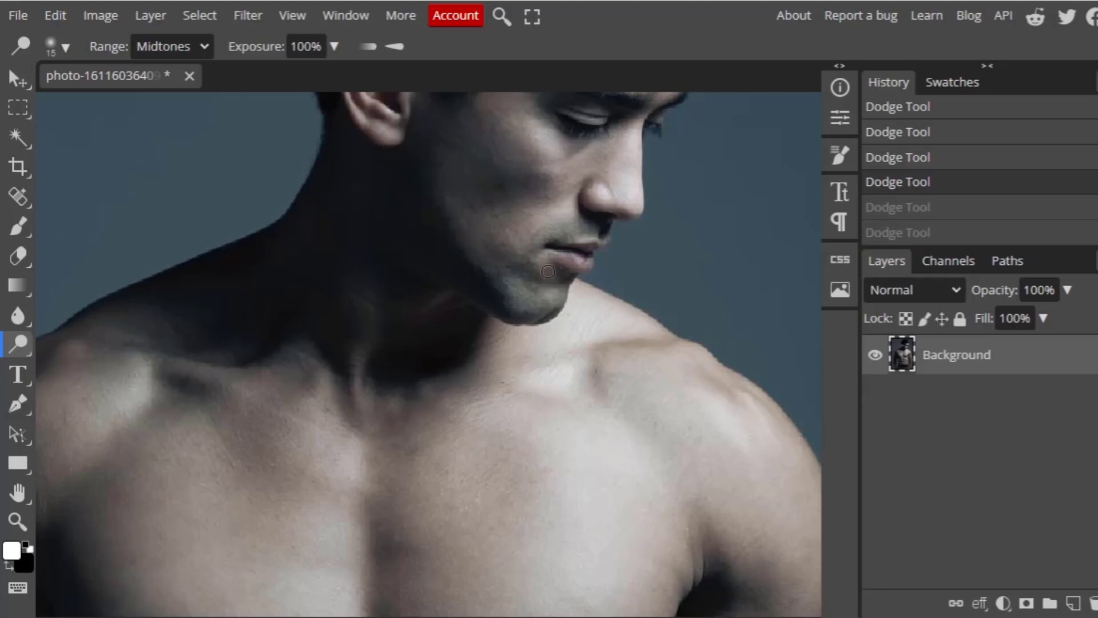
pyautogui.click(333, 46)
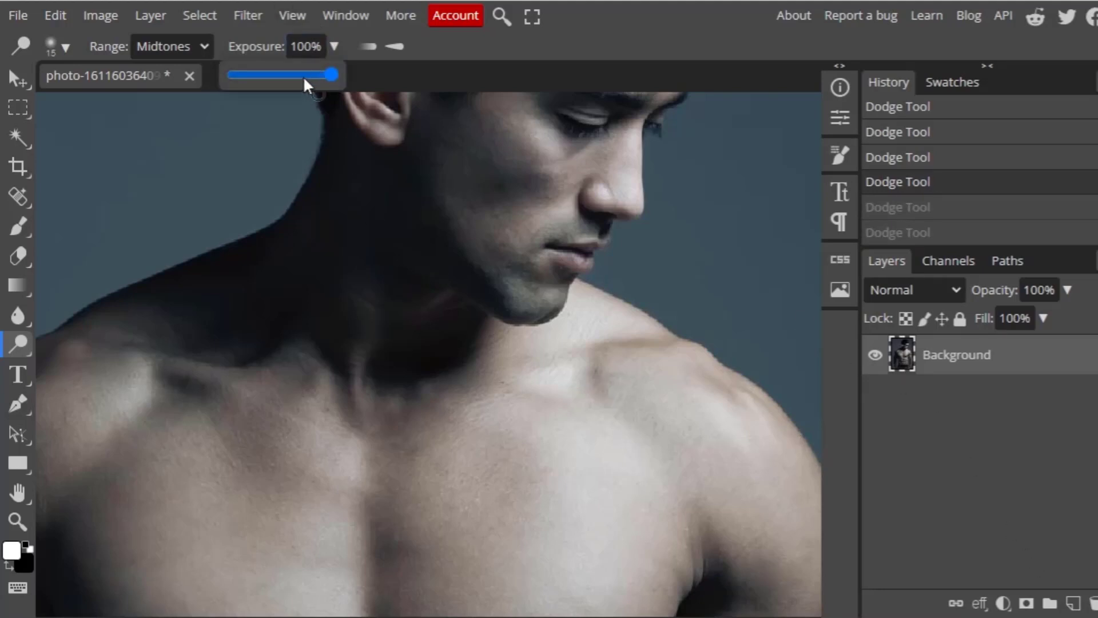
pyautogui.moveTo(303, 75); pyautogui.dragTo(267, 76)
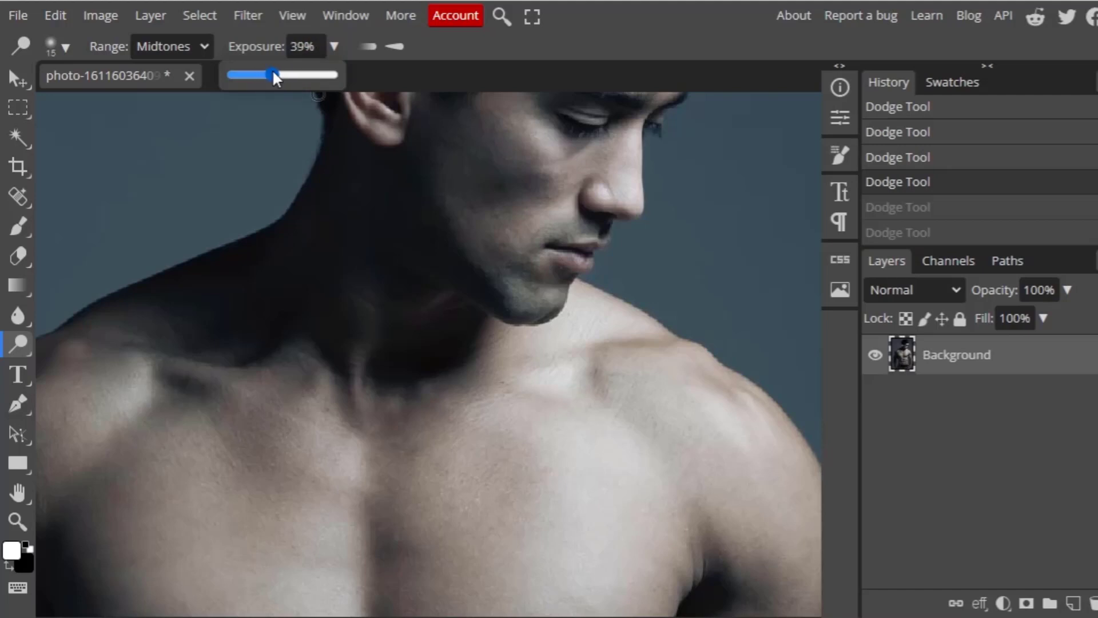
pyautogui.moveTo(276, 73); pyautogui.dragTo(273, 74)
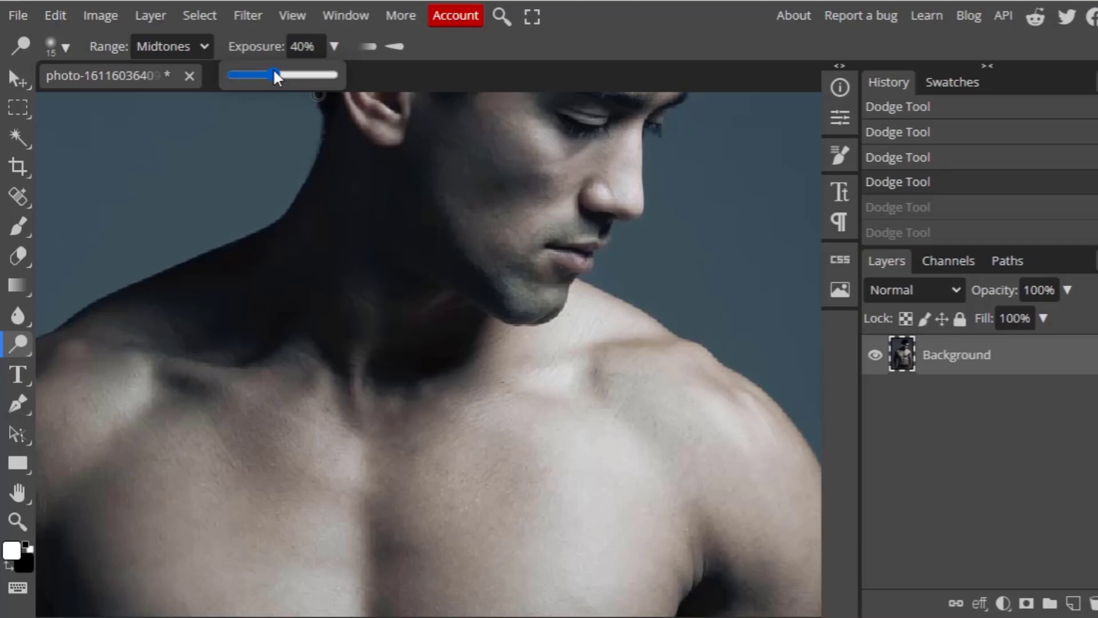
# Check the brush size and hardness, then add empty Layer 1 above Background.
pyautogui.rightClick(623, 353)
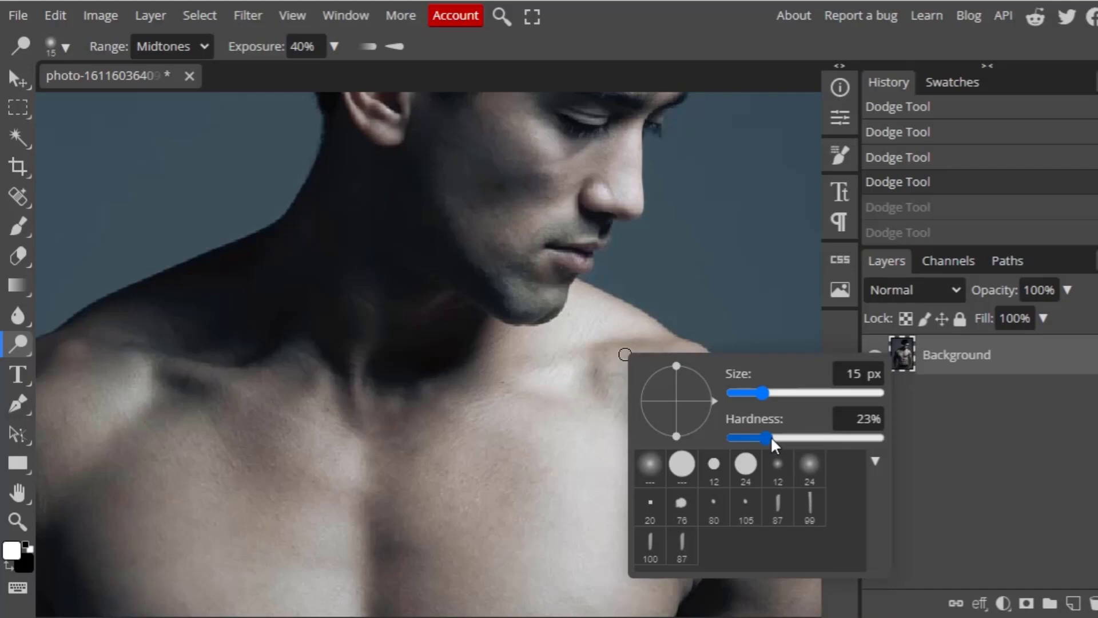
pyautogui.click(13, 343)
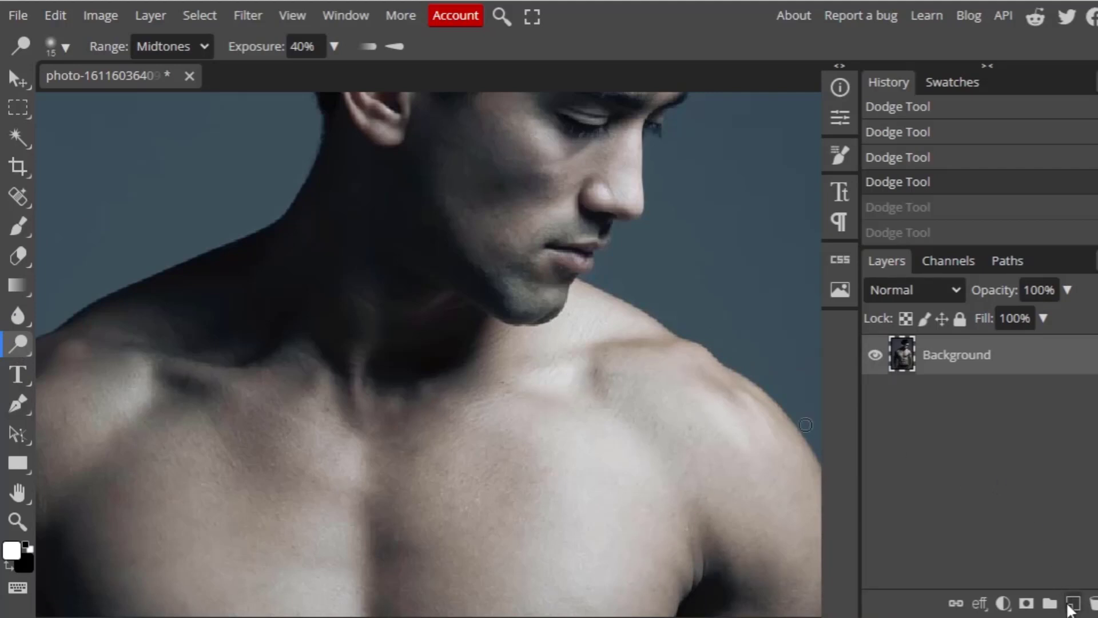
pyautogui.click(1071, 604)
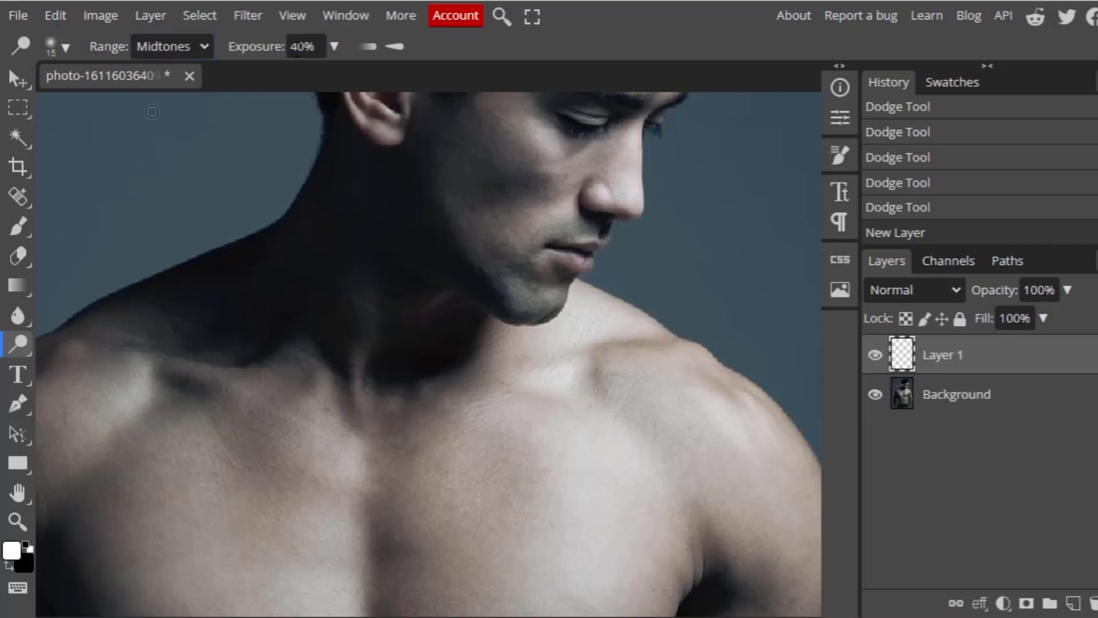
# Review brush hardness, dodge the shoulder once, and delete the empty Layer 1.
pyautogui.click(302, 48)
pyautogui.rightClick(646, 398)
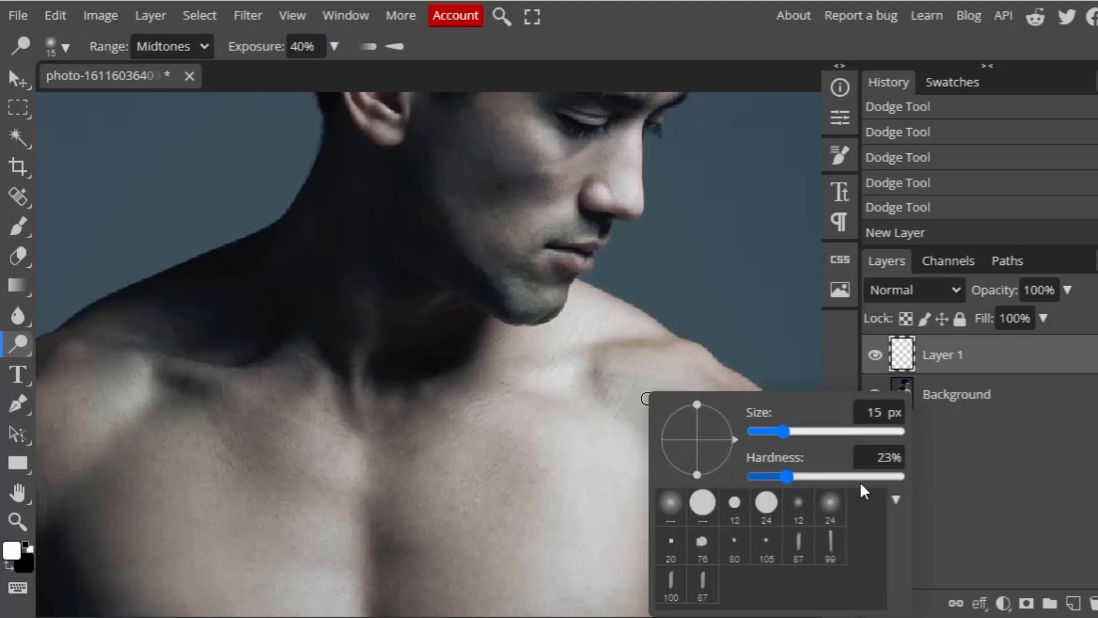
pyautogui.click(877, 459)
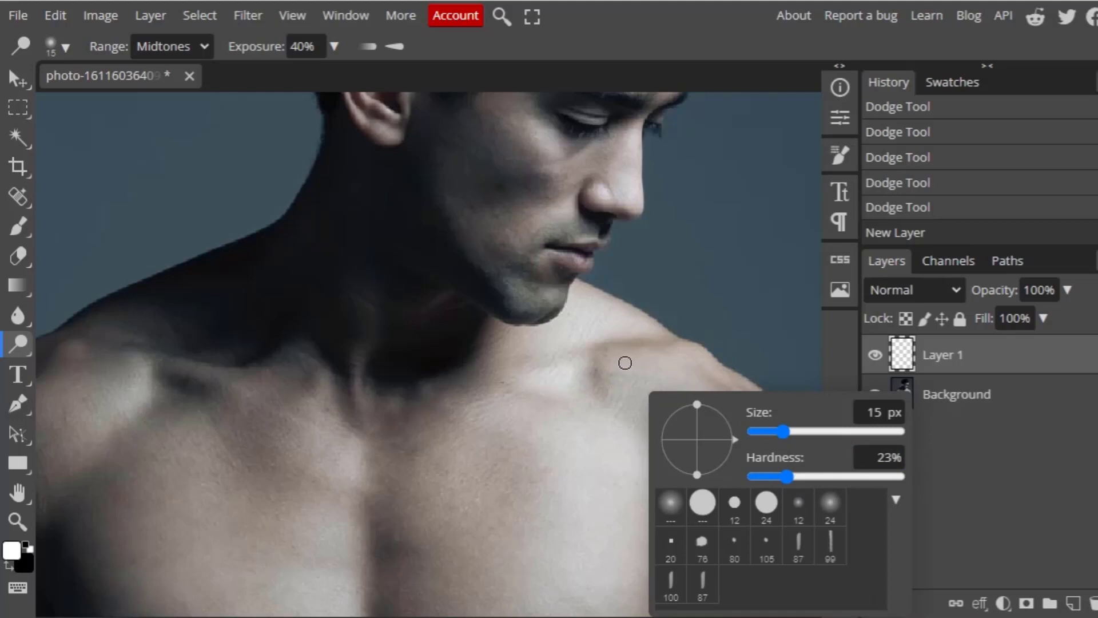
pyautogui.click(672, 369)
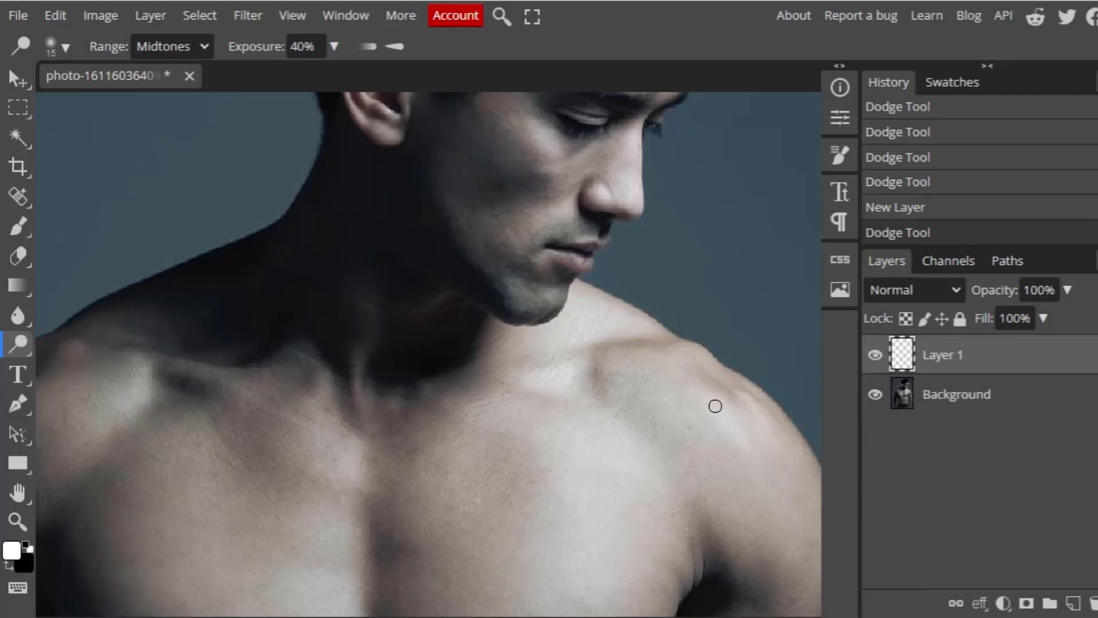
pyautogui.moveTo(733, 429)
pyautogui.mouseDown()
pyautogui.moveTo(696, 395)
pyautogui.moveTo(744, 431)
pyautogui.mouseUp()
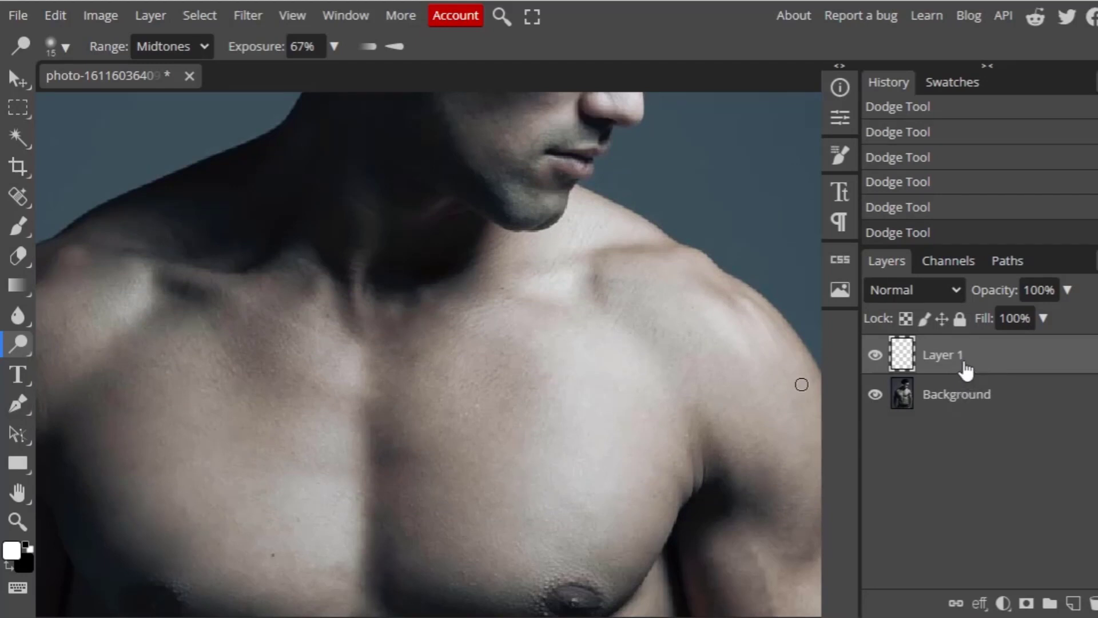
pyautogui.press('Delete')
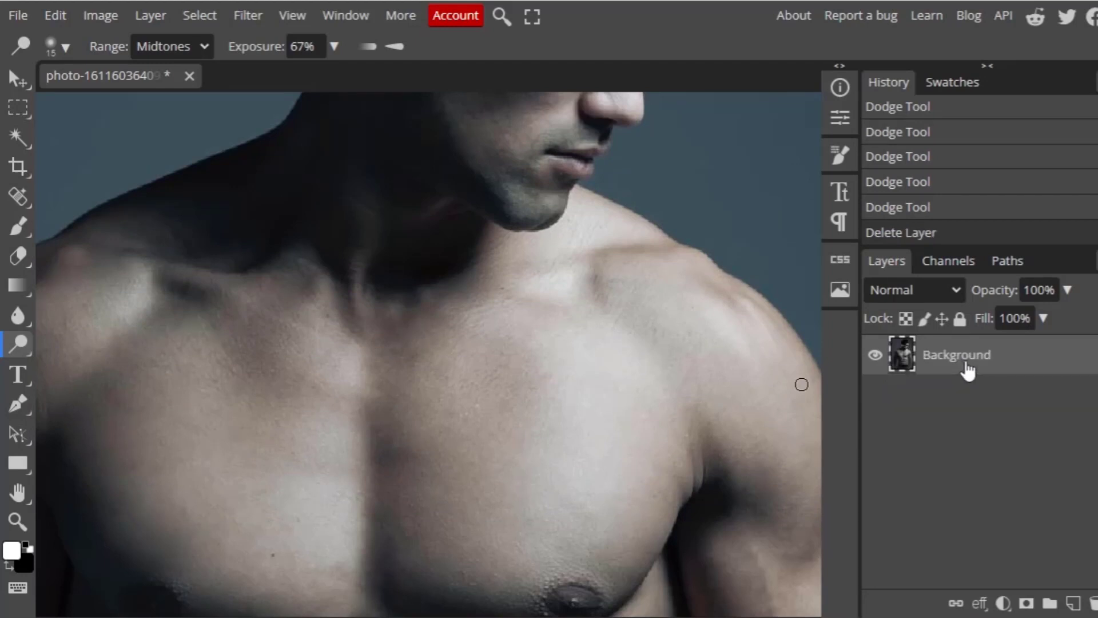
# Duplicate the Background layer and undo a test shoulder dodge stroke.
pyautogui.rightClick(967, 371)
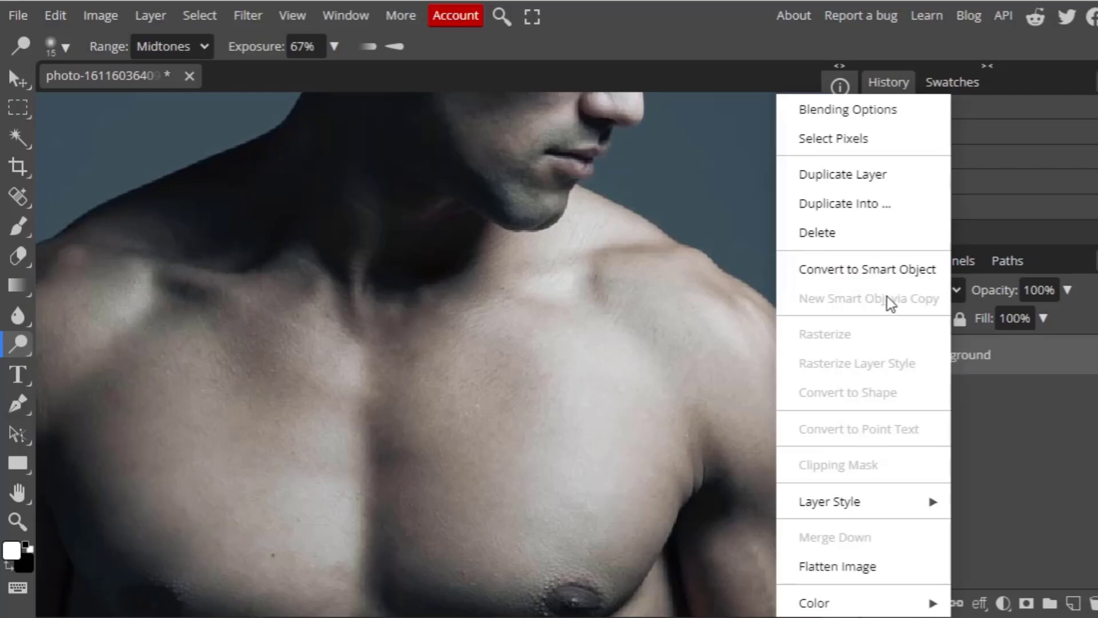
pyautogui.click(887, 178)
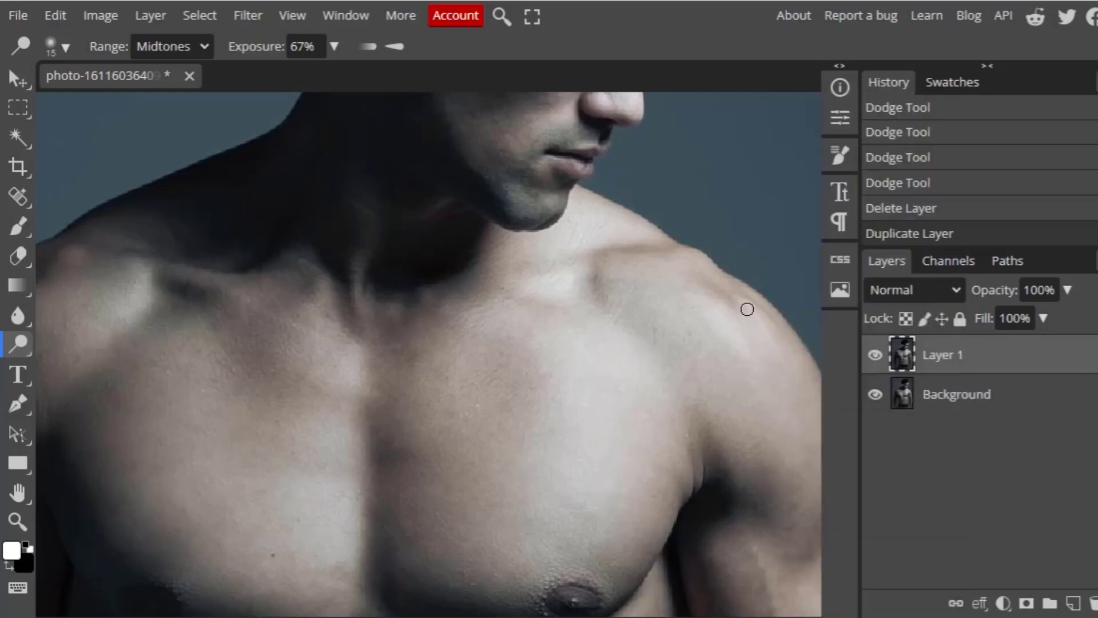
pyautogui.moveTo(705, 298); pyautogui.dragTo(734, 331)
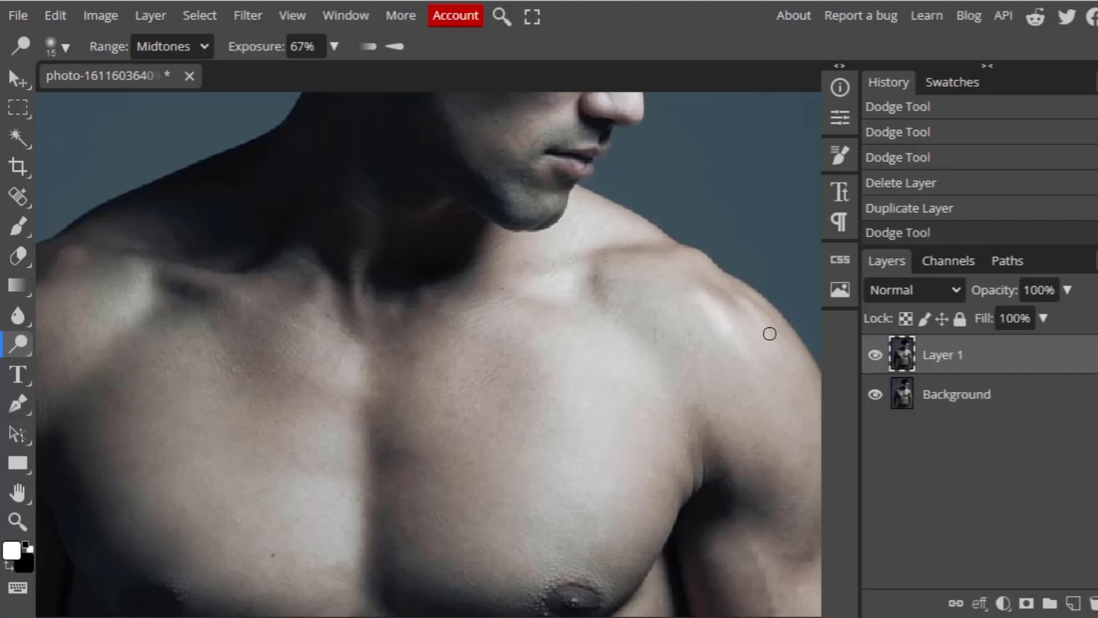
pyautogui.hotkey('ctrl', 'z')
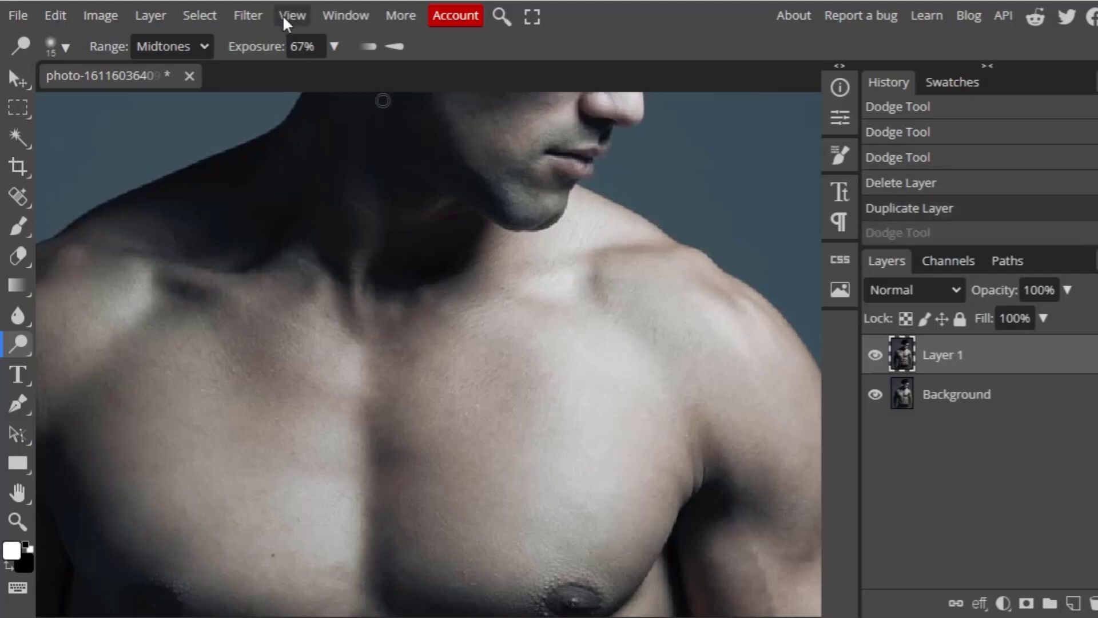
# Dodge the shoulder twice at 40% exposure and compare Layer 1 before and after.
pyautogui.click(334, 46)
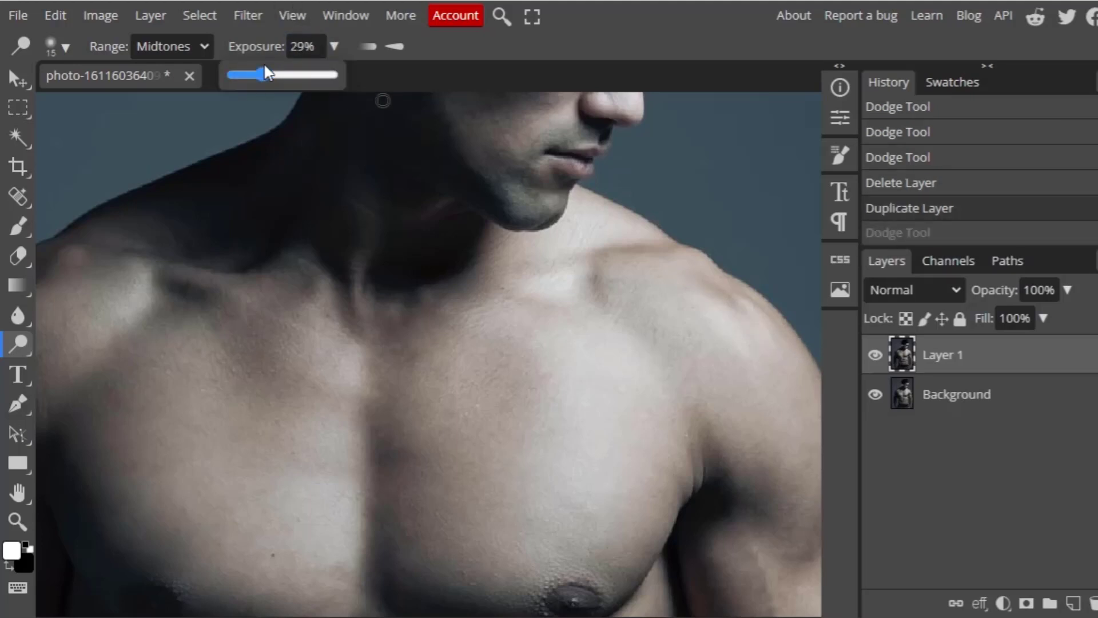
pyautogui.moveTo(273, 67); pyautogui.dragTo(276, 66)
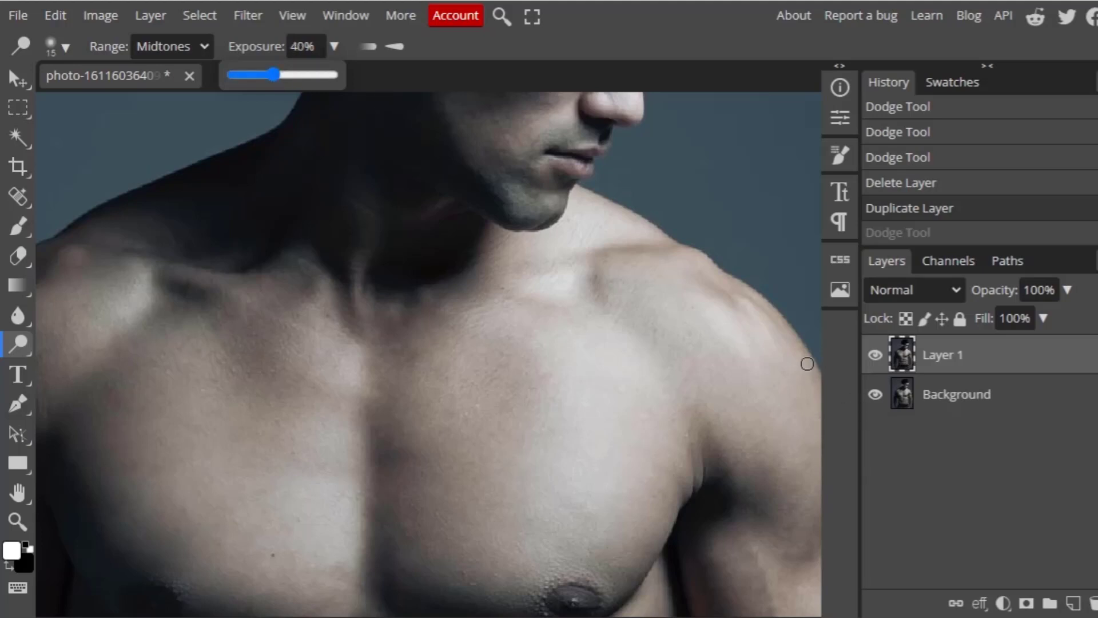
pyautogui.moveTo(706, 292); pyautogui.dragTo(755, 342)
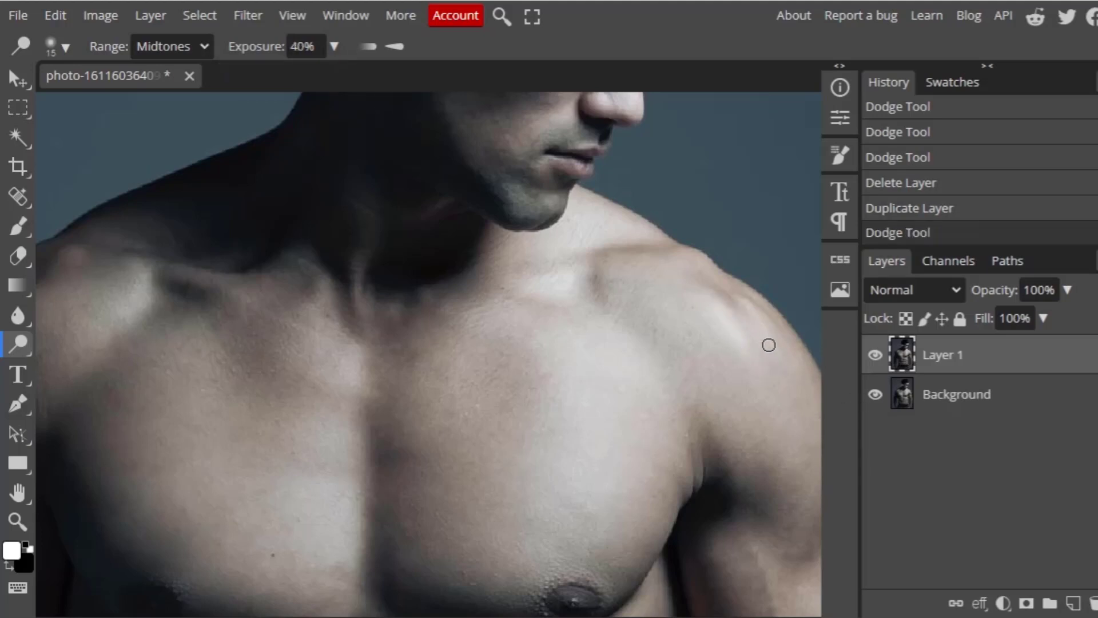
pyautogui.moveTo(722, 288); pyautogui.dragTo(740, 309)
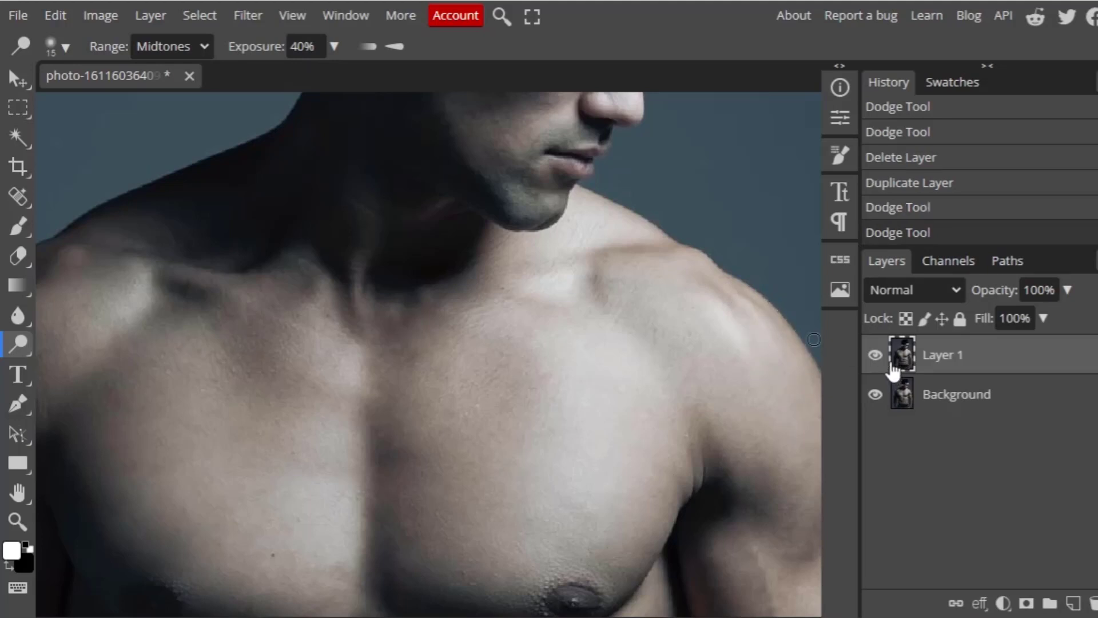
pyautogui.click(876, 355)
pyautogui.scroll(-2, 775, 356)
pyautogui.scroll(-2, 775, 354)
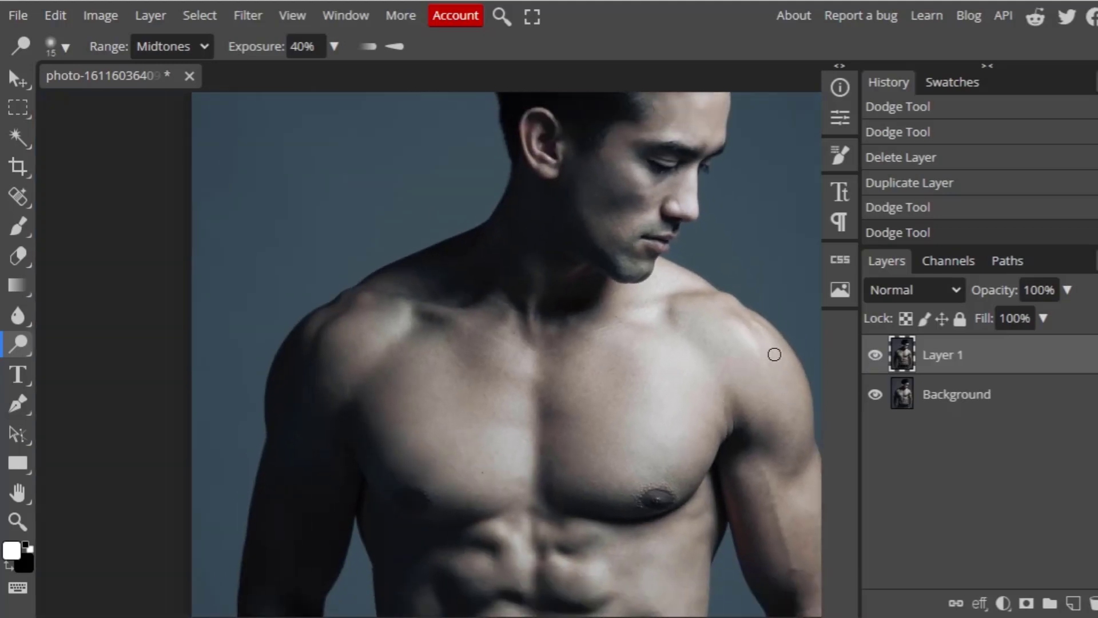
pyautogui.scroll(2, 790, 385)
pyautogui.scroll(2, 790, 385)
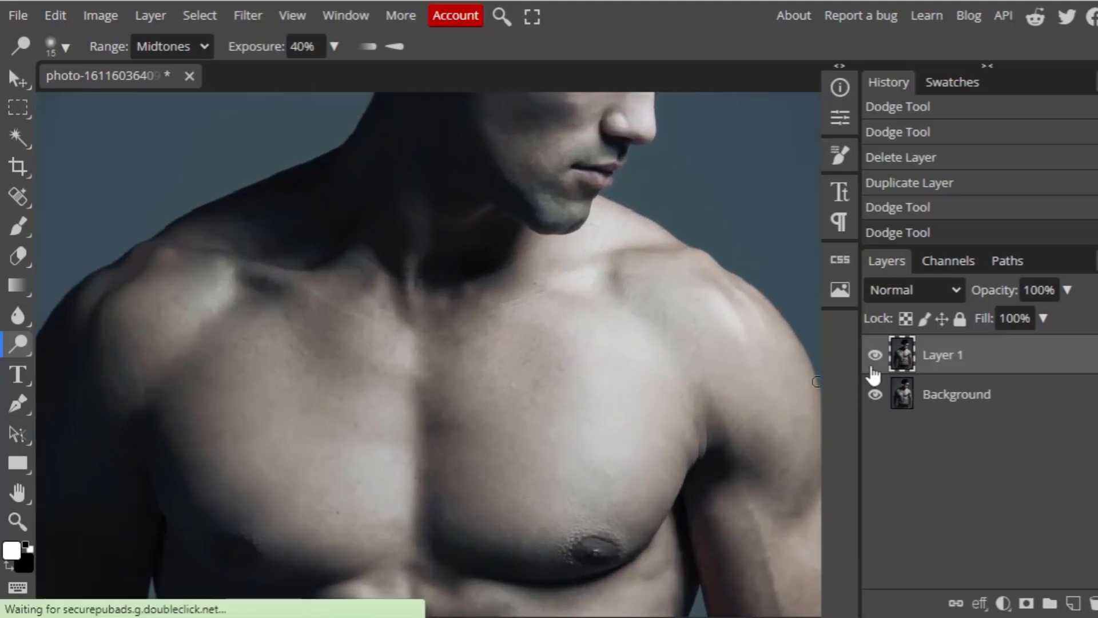
pyautogui.rightClick(9, 348)
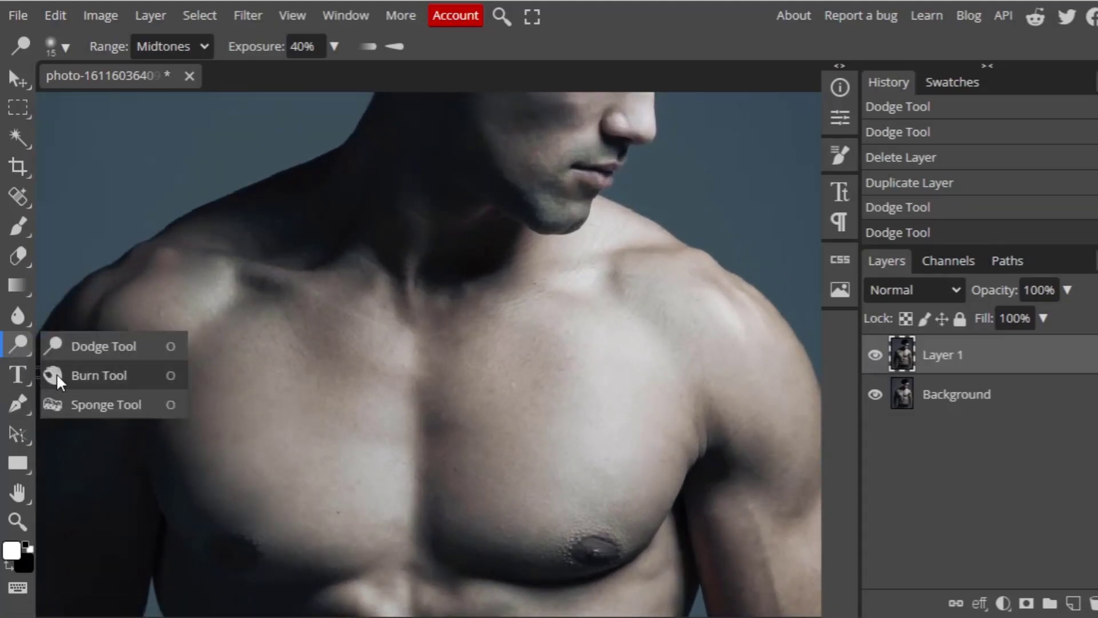
# Switch to the Burn Tool and soften the brush hardness to 16%.
pyautogui.click(56, 374)
pyautogui.moveTo(738, 289); pyautogui.dragTo(753, 332)
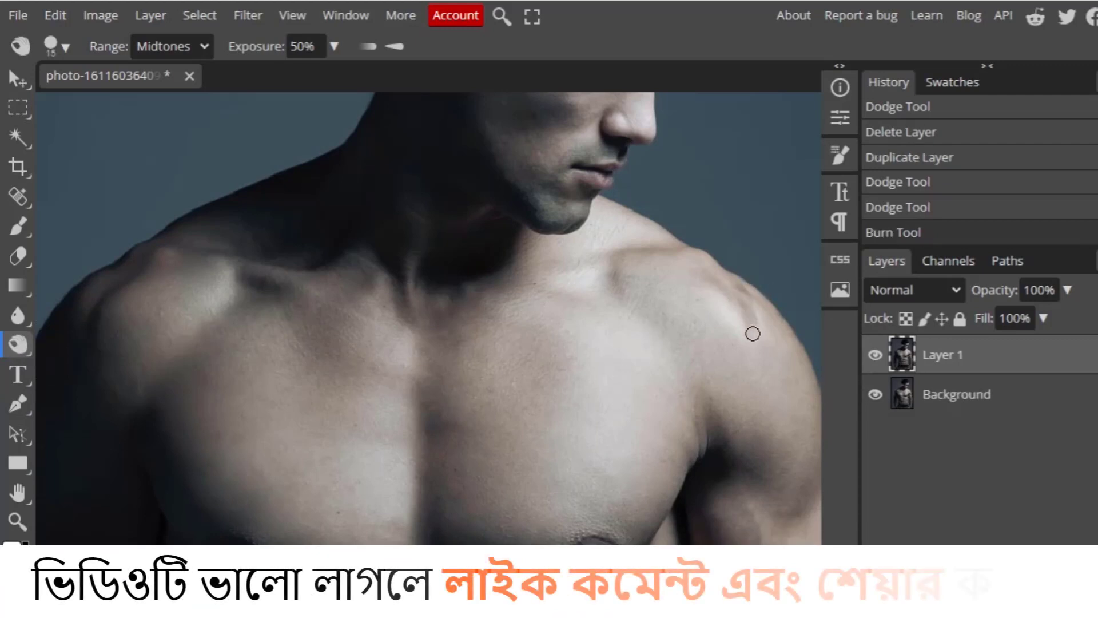
pyautogui.hotkey('ctrl', 'z')
pyautogui.rightClick(639, 375)
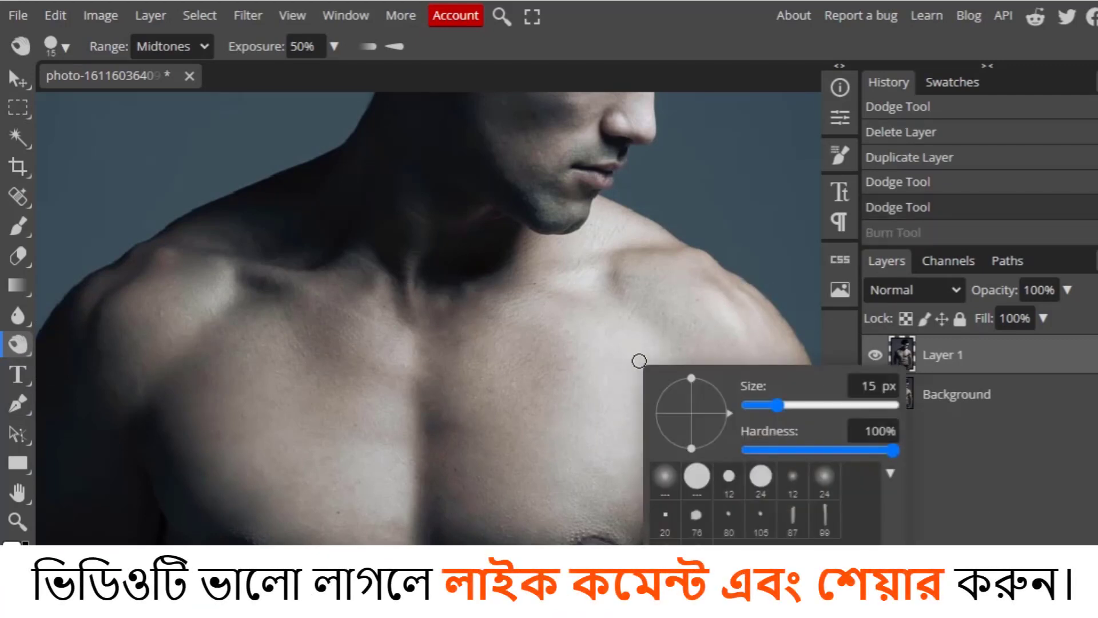
pyautogui.moveTo(888, 451); pyautogui.dragTo(771, 451)
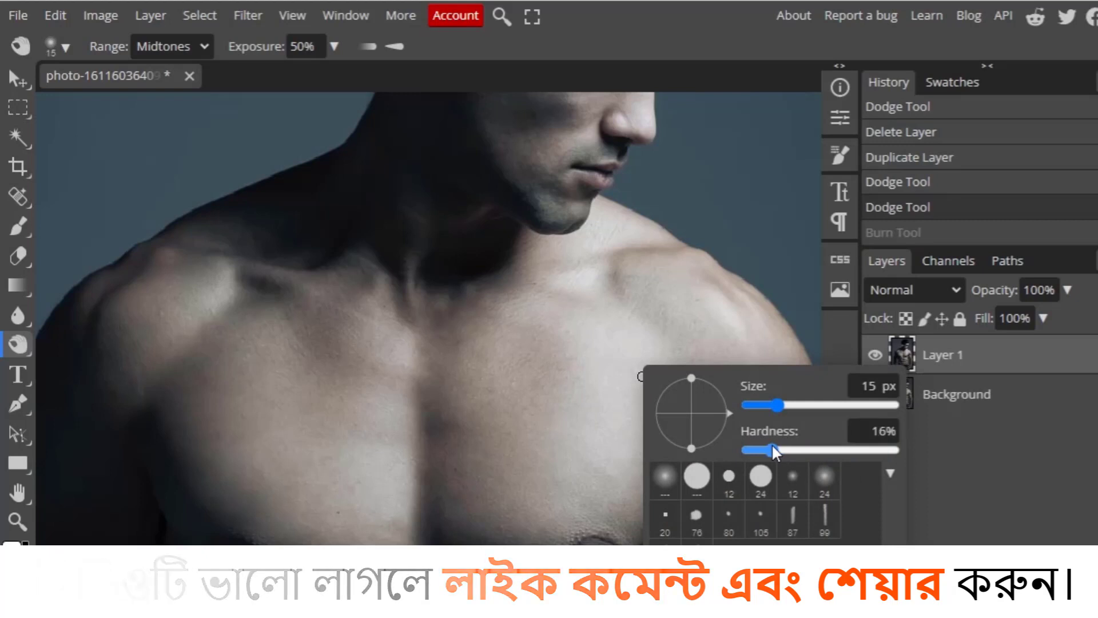
pyautogui.click(738, 296)
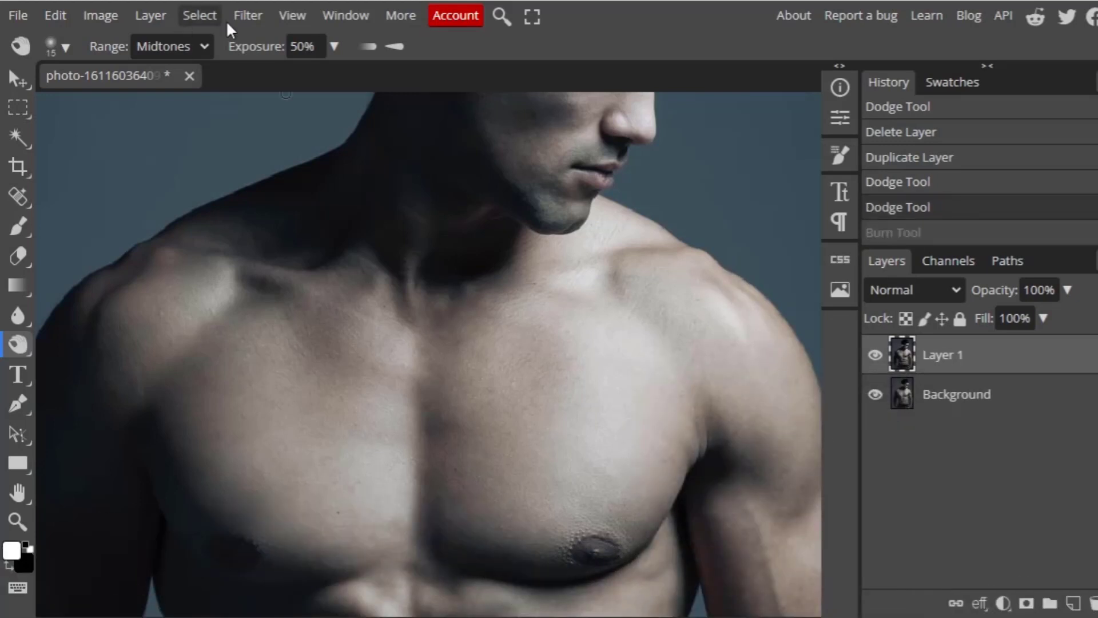
# Set burn exposure to 26% and darken the shoulder shadow, undoing one stroke.
pyautogui.click(333, 48)
pyautogui.moveTo(270, 75); pyautogui.dragTo(259, 74)
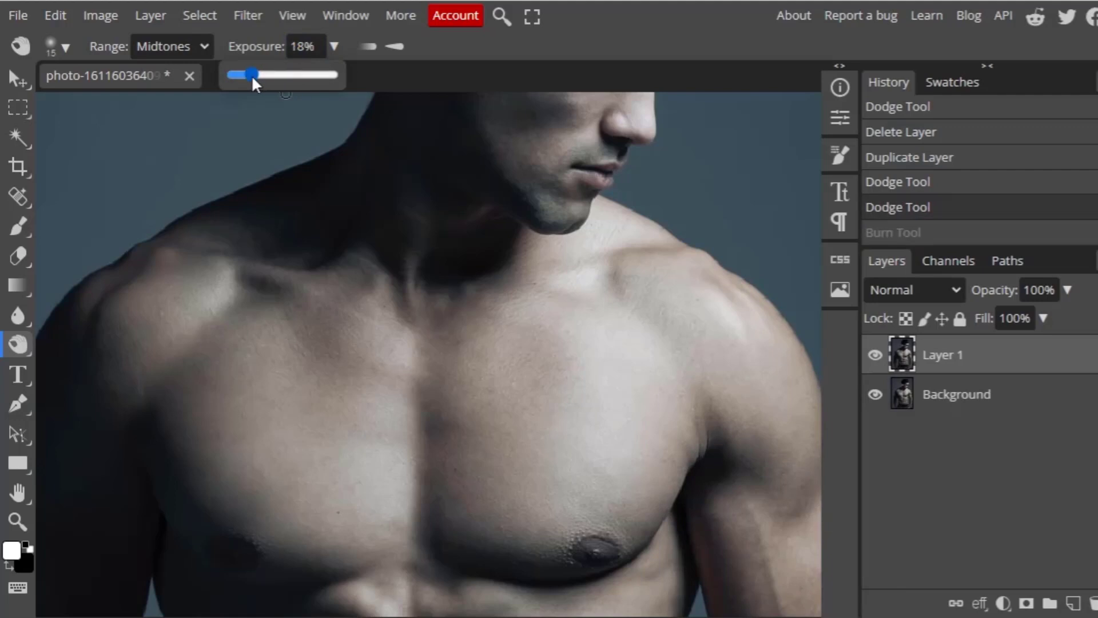
pyautogui.click(742, 306)
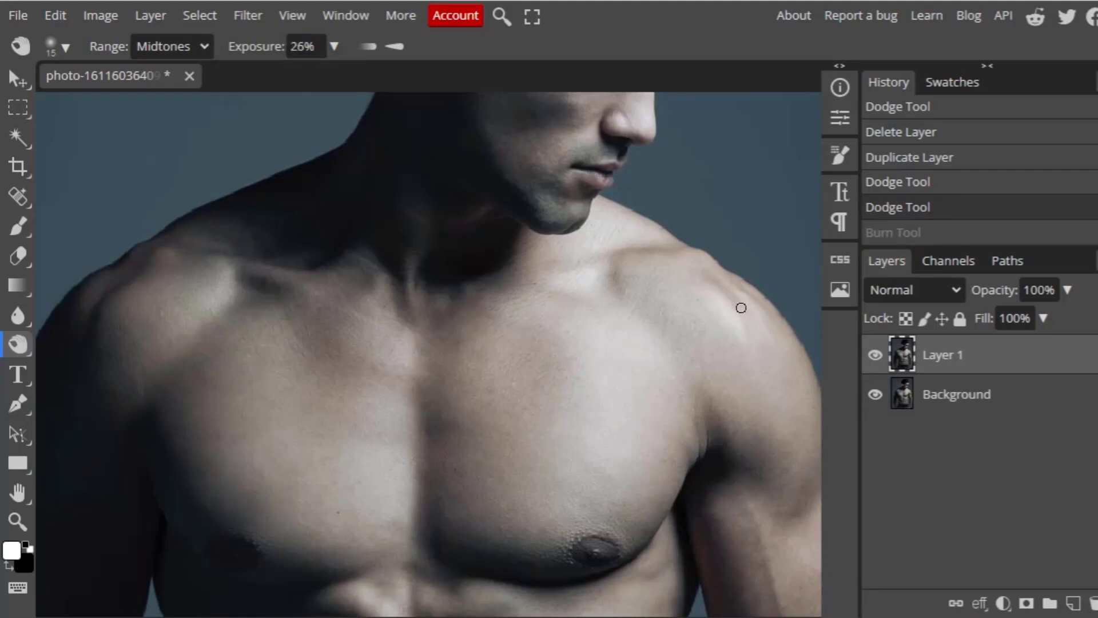
pyautogui.moveTo(741, 305); pyautogui.dragTo(784, 394)
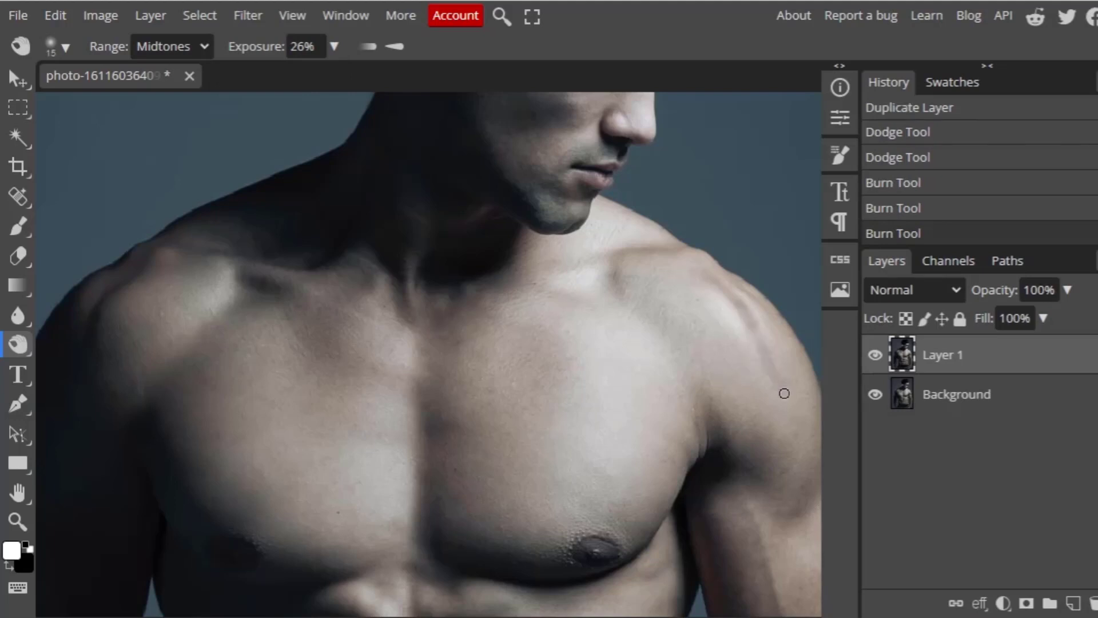
pyautogui.hotkey('ctrl', 'z')
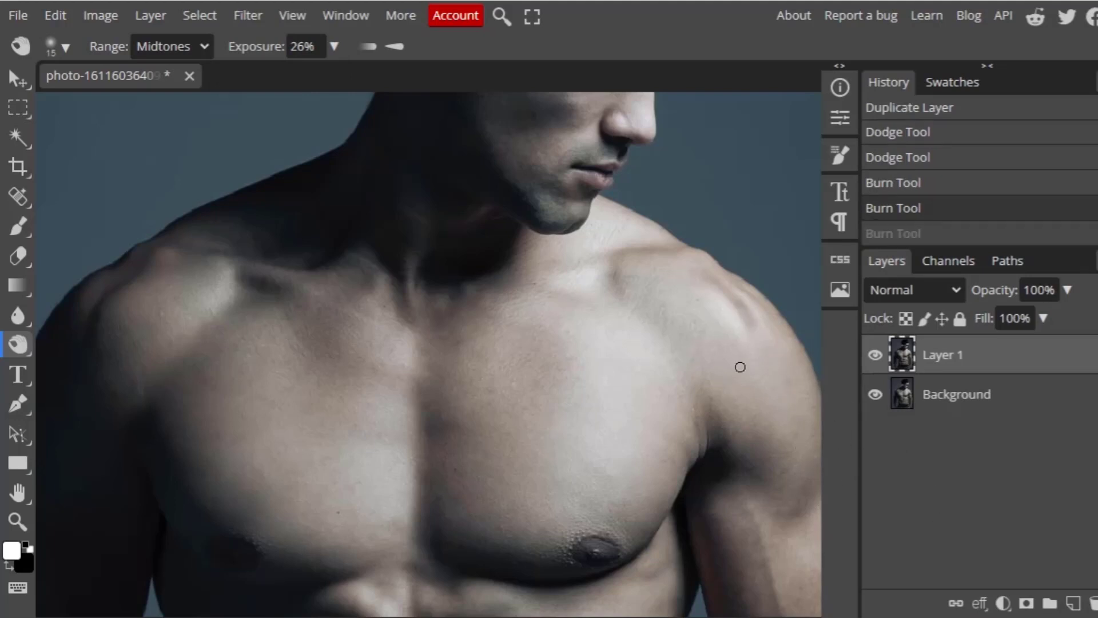
pyautogui.scroll(-1, 741, 367)
pyautogui.scroll(-1, 740, 364)
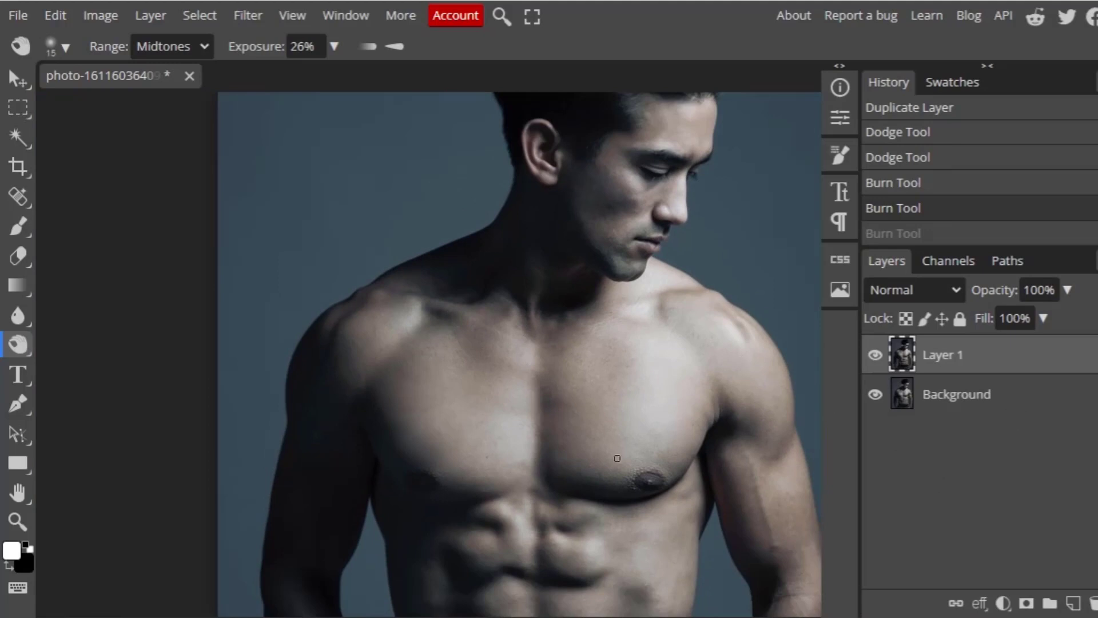
pyautogui.scroll(2, 754, 470)
pyautogui.scroll(1, 747, 483)
pyautogui.moveTo(746, 486); pyautogui.dragTo(635, 332)
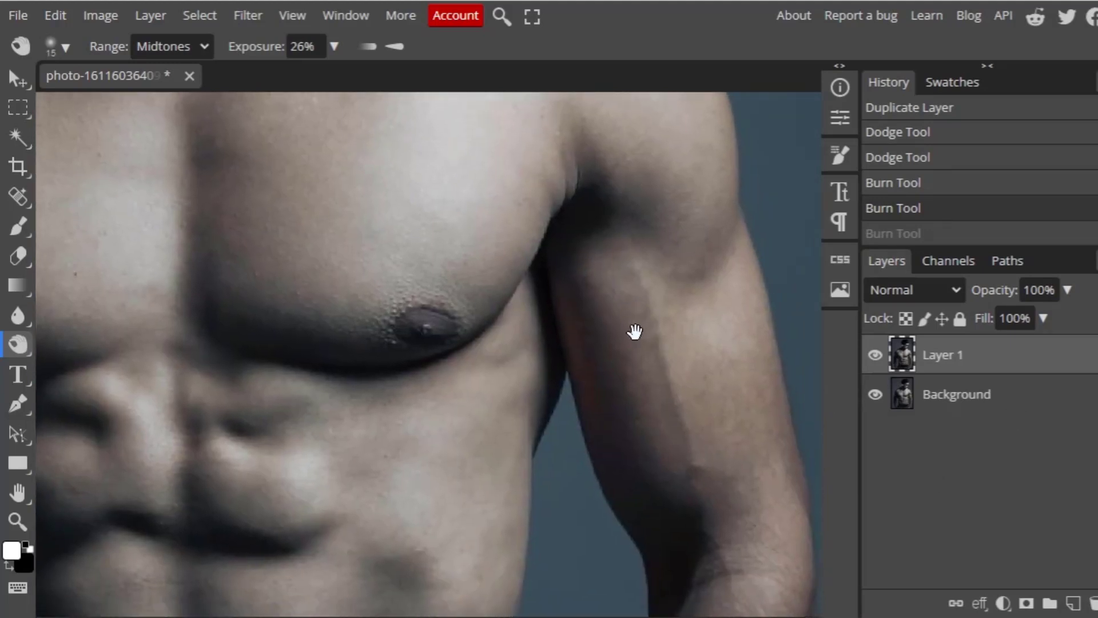
pyautogui.click(16, 318)
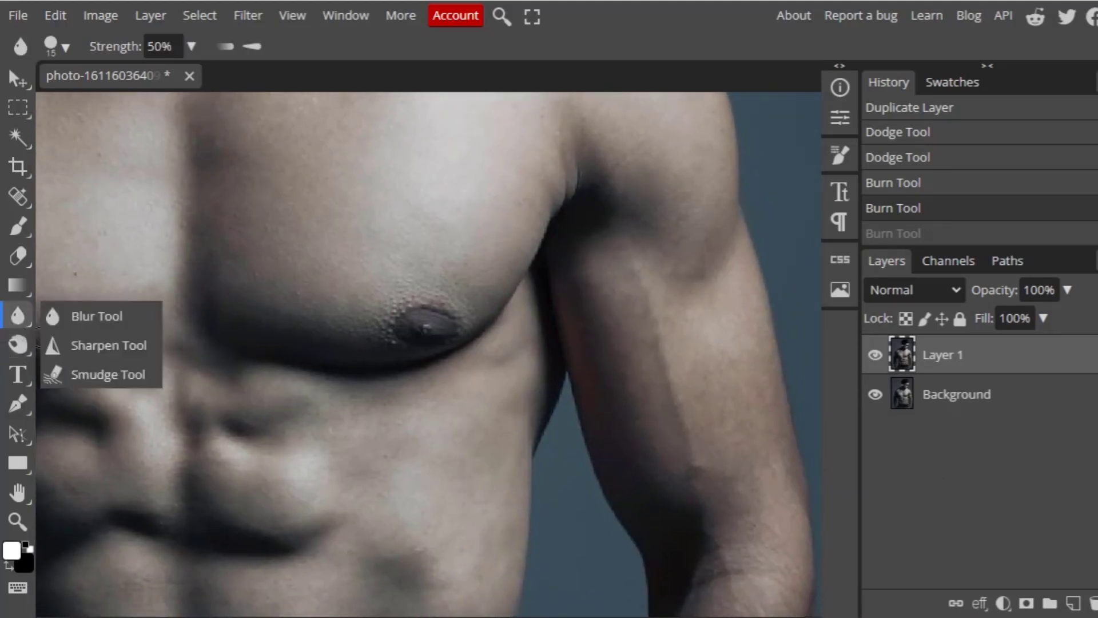
pyautogui.click(29, 342)
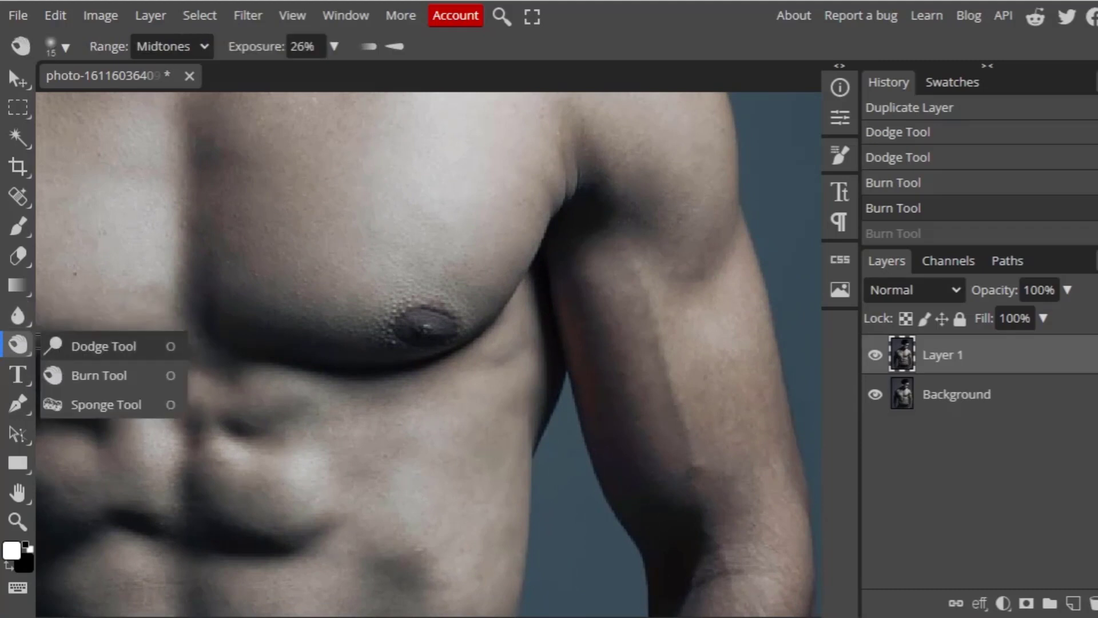
# Switch back to the Dodge Tool and soften brush hardness to about 11%.
pyautogui.click(57, 344)
pyautogui.moveTo(664, 306); pyautogui.dragTo(687, 415)
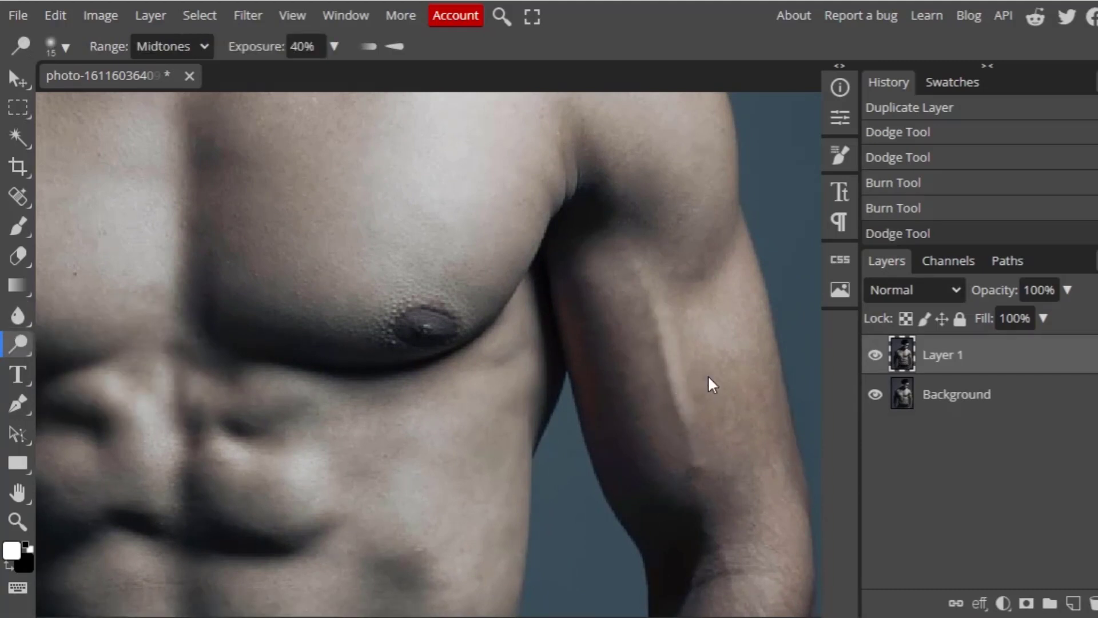
pyautogui.hotkey('ctrl', 'z')
pyautogui.rightClick(673, 312)
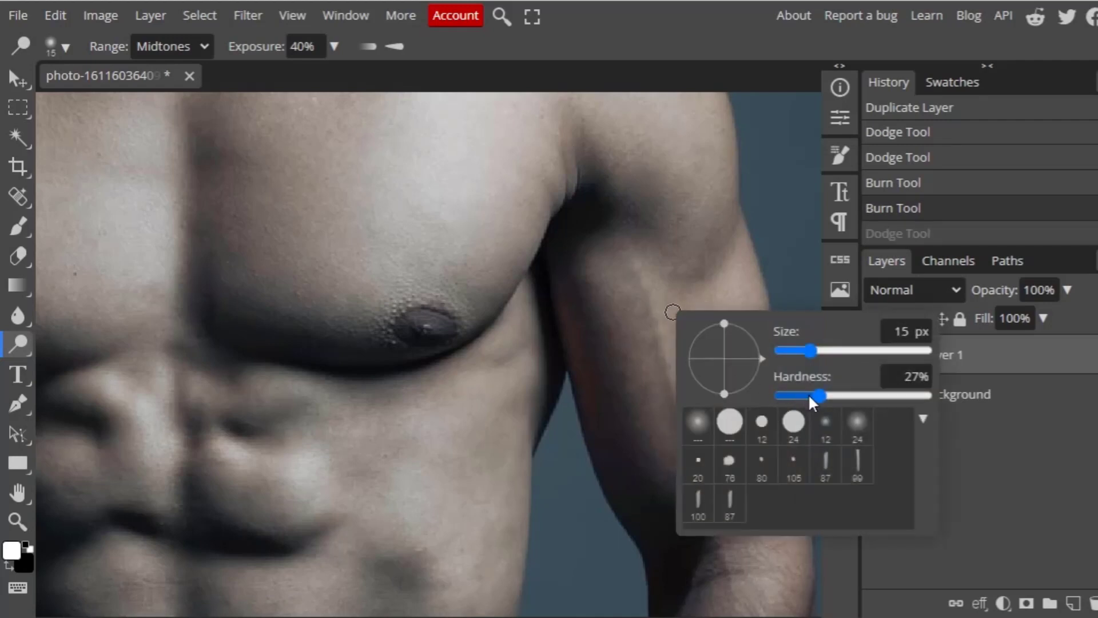
pyautogui.moveTo(808, 393); pyautogui.dragTo(796, 396)
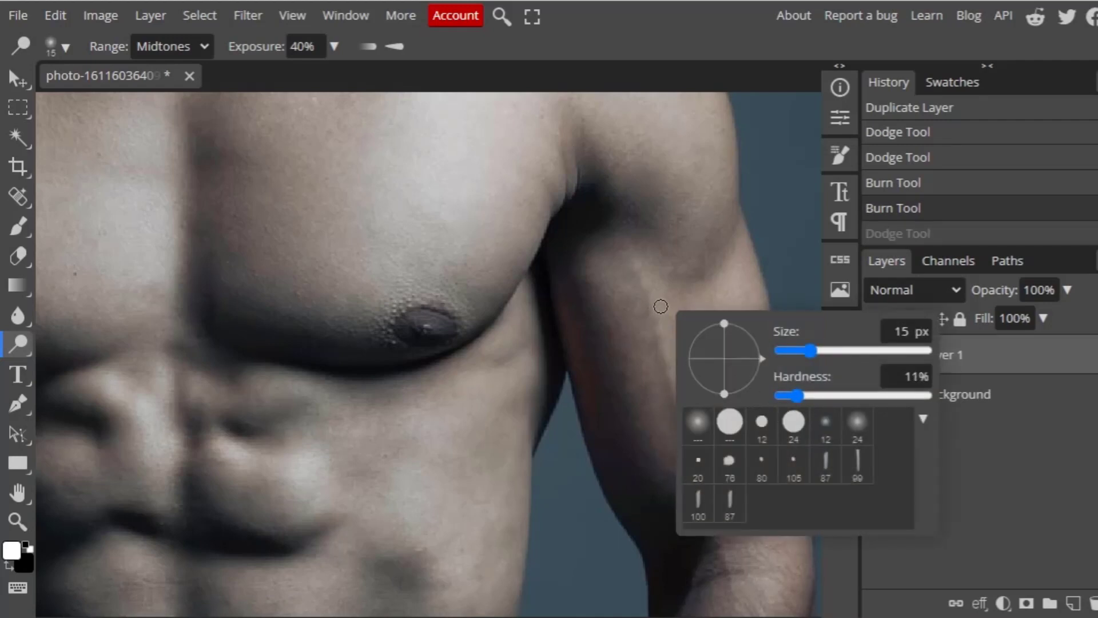
# Paint a dodge highlight streak down the upper arm and forearm, undoing one stroke.
pyautogui.moveTo(661, 306); pyautogui.dragTo(669, 394)
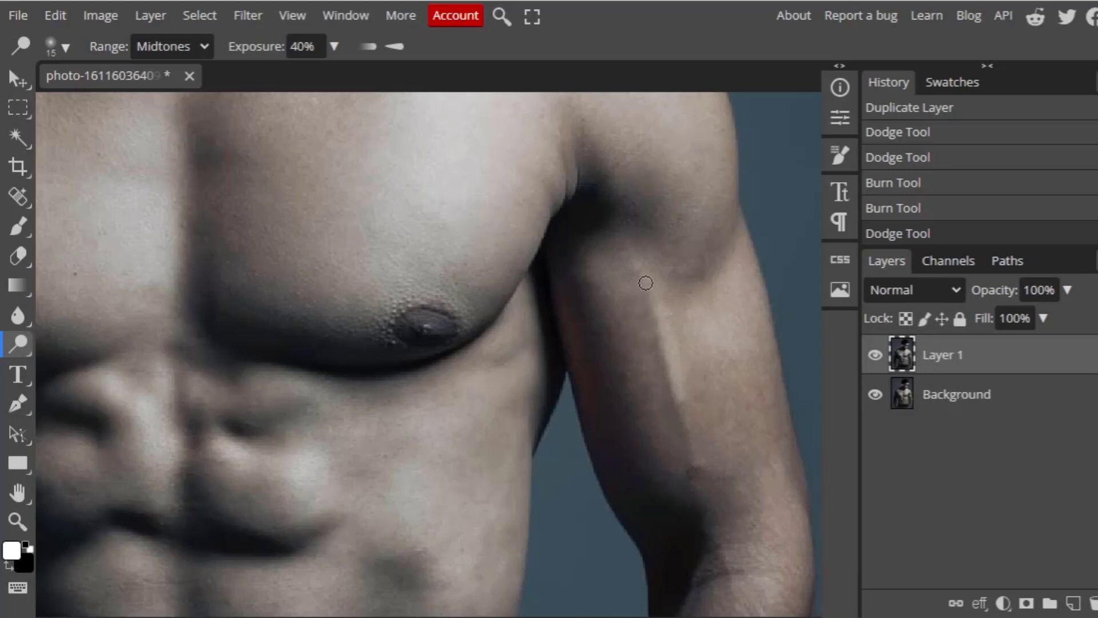
pyautogui.moveTo(641, 283); pyautogui.dragTo(667, 400)
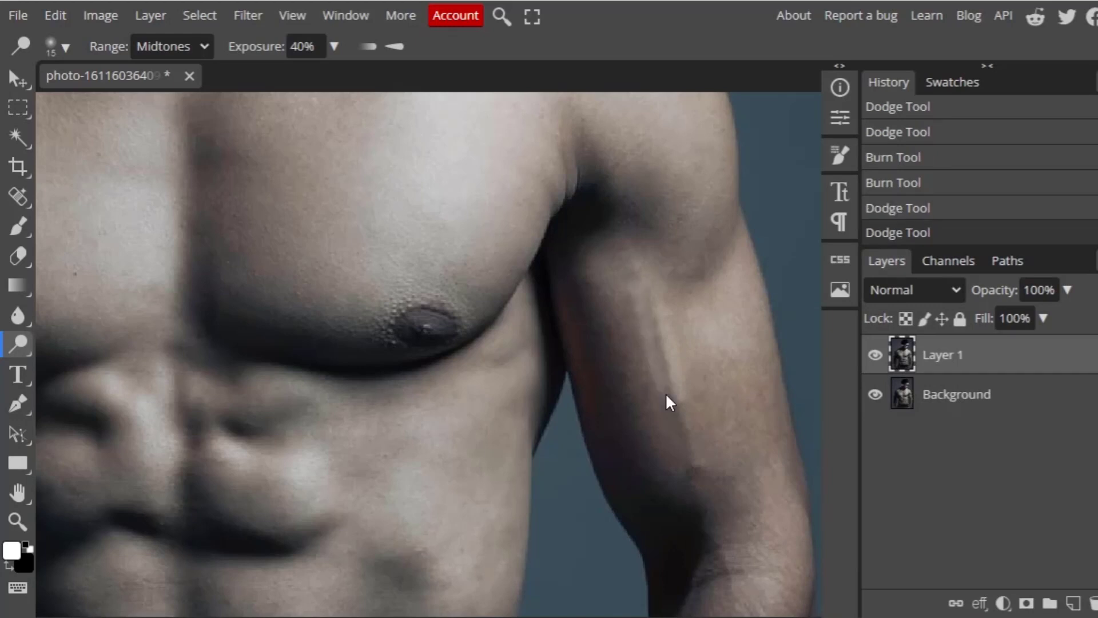
pyautogui.hotkey('ctrl', 'z')
pyautogui.moveTo(684, 383); pyautogui.dragTo(697, 461)
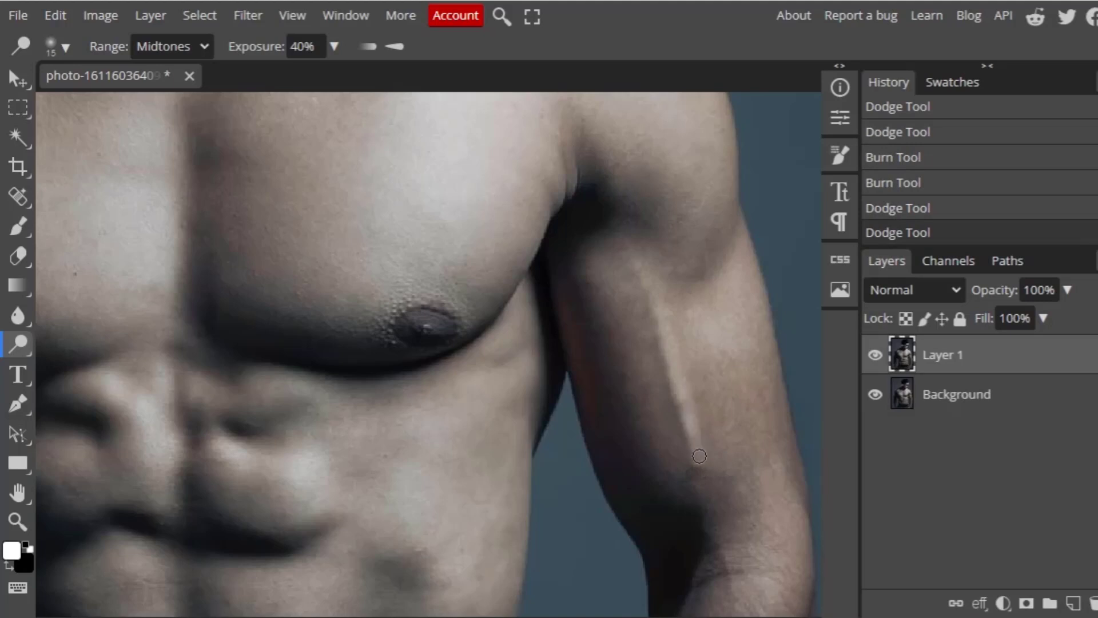
pyautogui.scroll(-2, 726, 438)
pyautogui.scroll(-2, 726, 438)
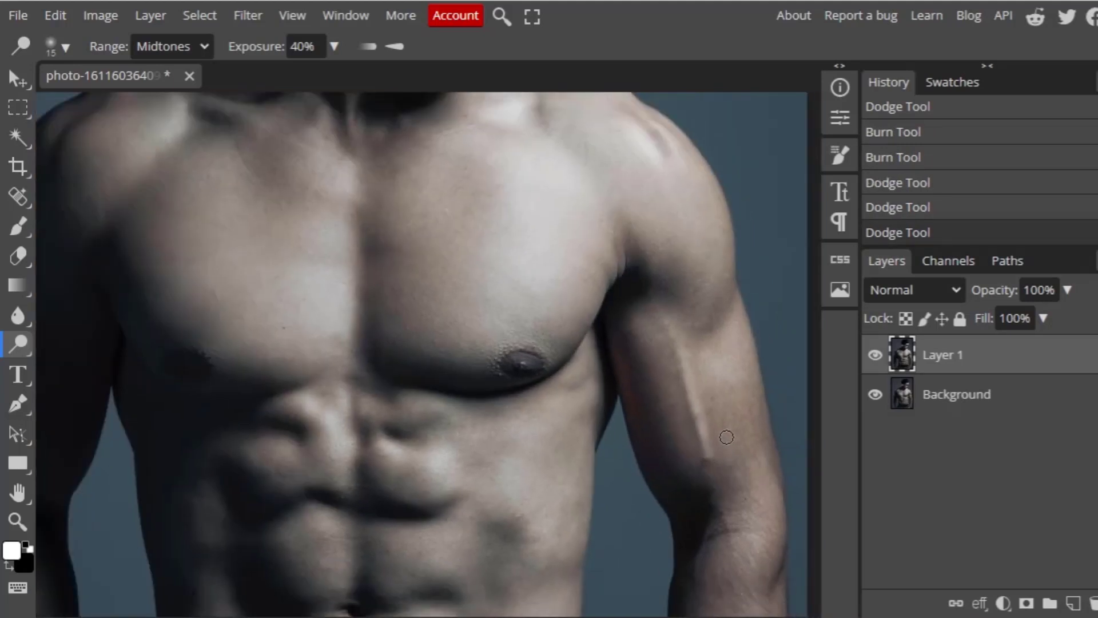
pyautogui.scroll(-2, 727, 437)
pyautogui.scroll(-2, 726, 438)
pyautogui.scroll(-2, 725, 438)
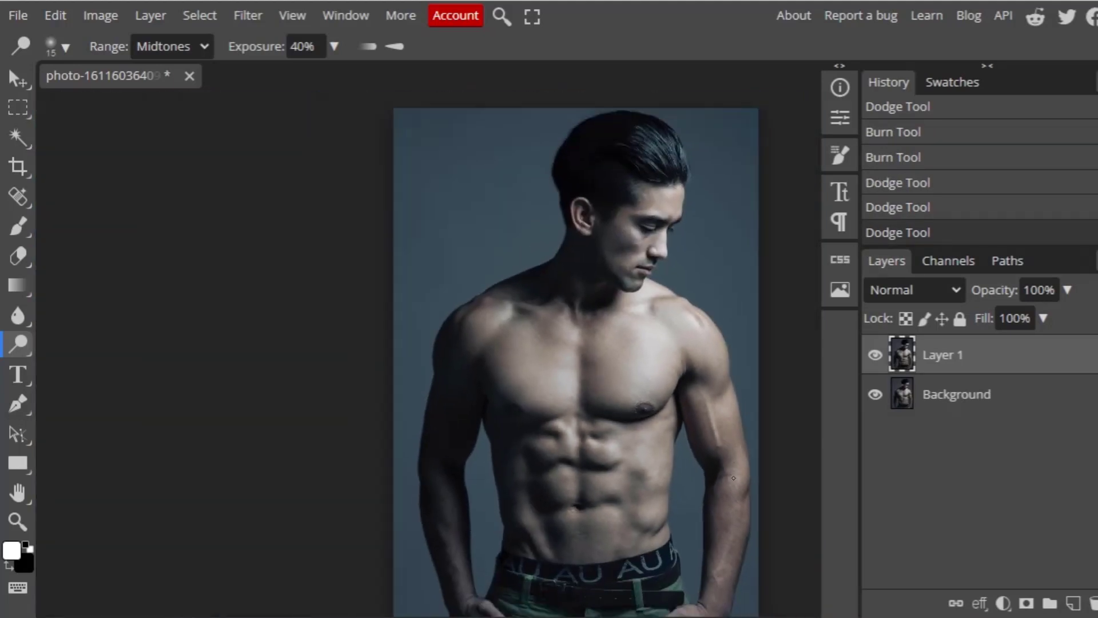
pyautogui.scroll(2, 720, 452)
pyautogui.scroll(2, 721, 447)
pyautogui.scroll(1, 722, 441)
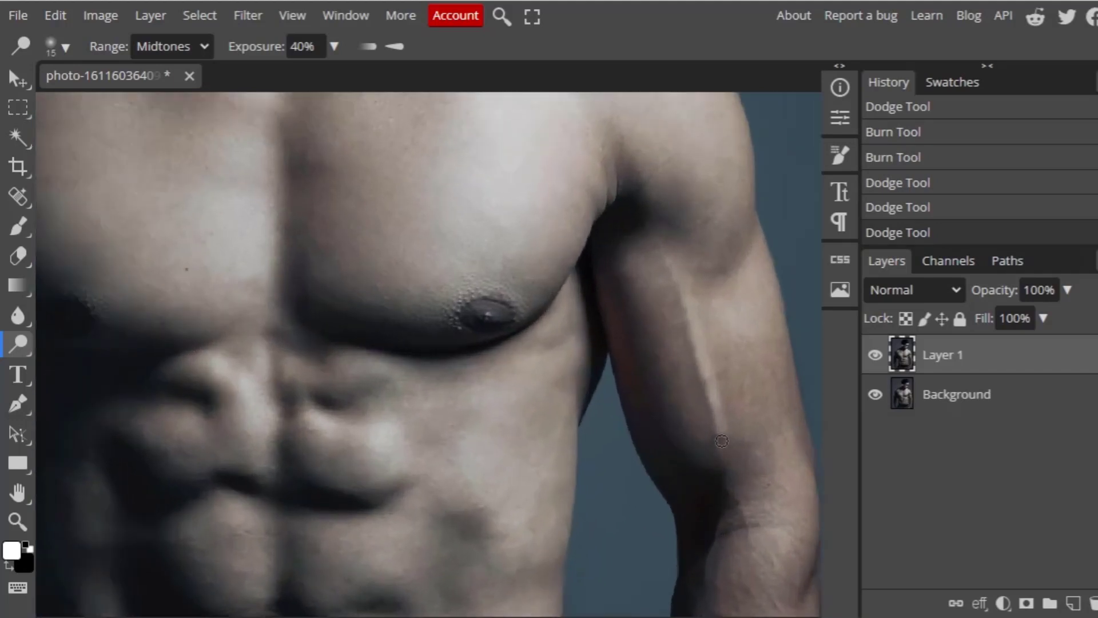
pyautogui.moveTo(725, 430)
pyautogui.mouseDown()
pyautogui.moveTo(733, 484)
pyautogui.moveTo(750, 503)
pyautogui.mouseUp()
# Undo two arm strokes and lower dodge exposure to 21%.
pyautogui.hotkey('ctrl', 'z')
pyautogui.hotkey('ctrl', 'z')
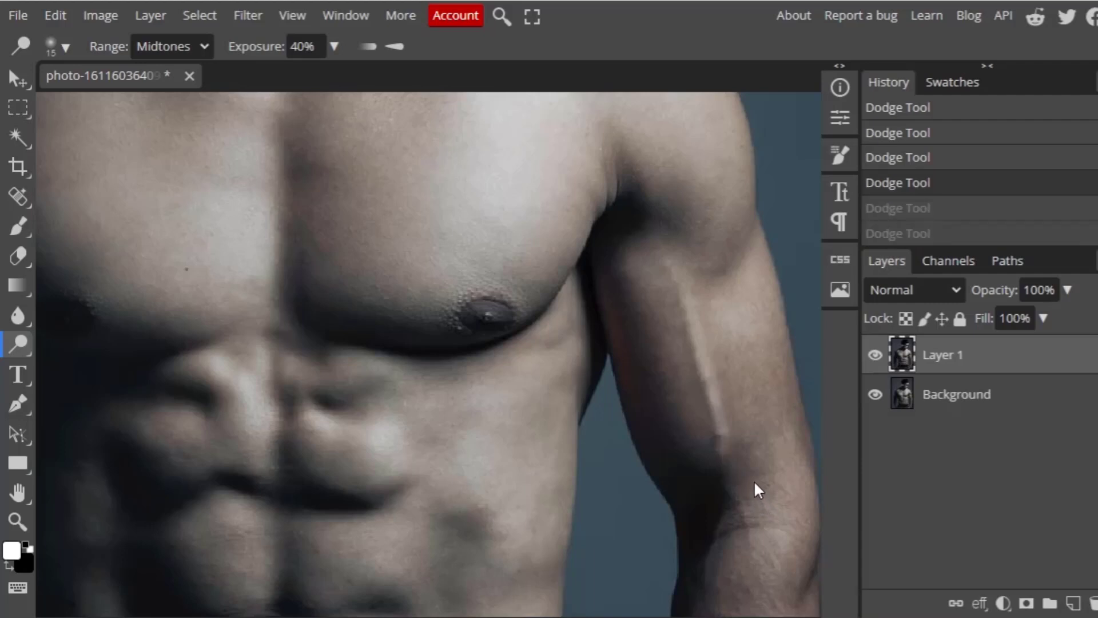
pyautogui.hotkey('ctrl', 'z')
pyautogui.click(334, 46)
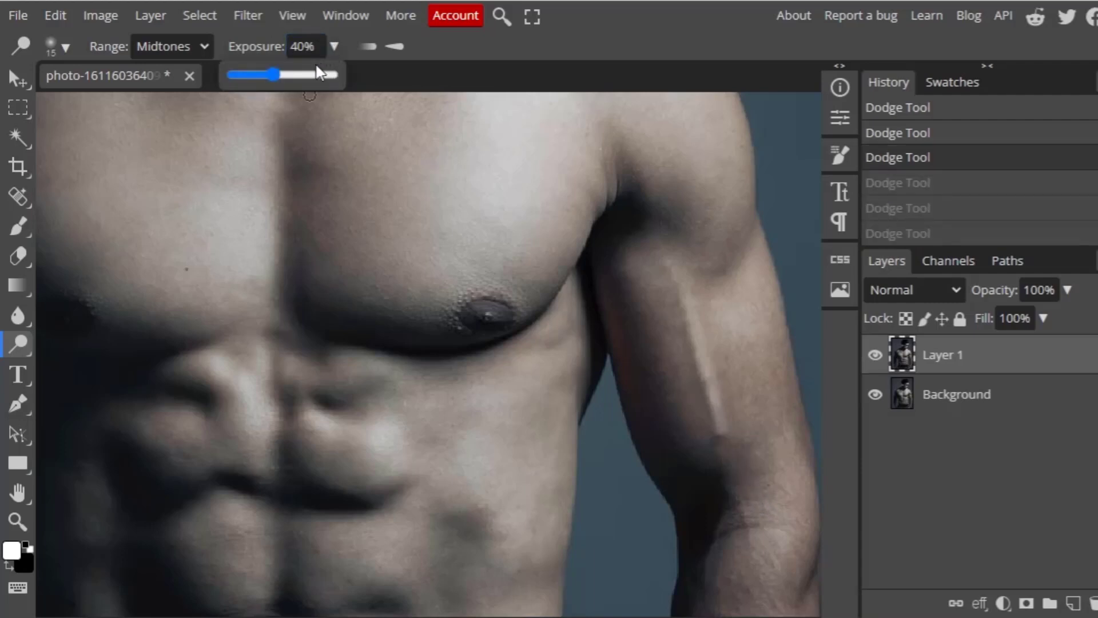
pyautogui.moveTo(267, 78); pyautogui.dragTo(254, 74)
# Add gentle 21% dodge passes along the forearm highlight streak.
pyautogui.moveTo(725, 438); pyautogui.dragTo(727, 460)
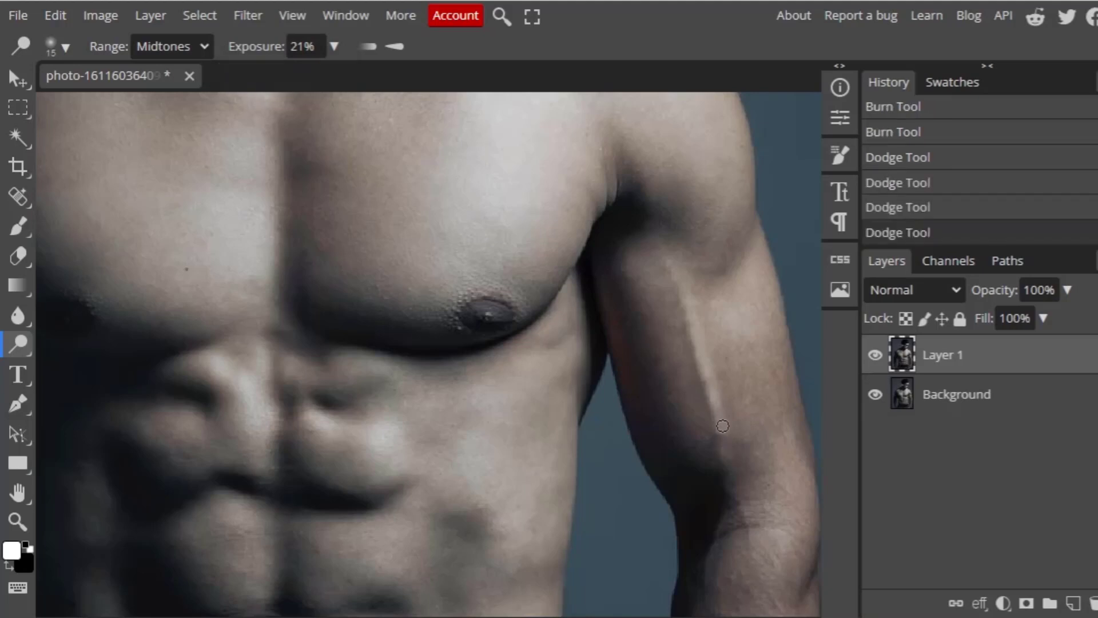
pyautogui.moveTo(724, 424); pyautogui.dragTo(727, 464)
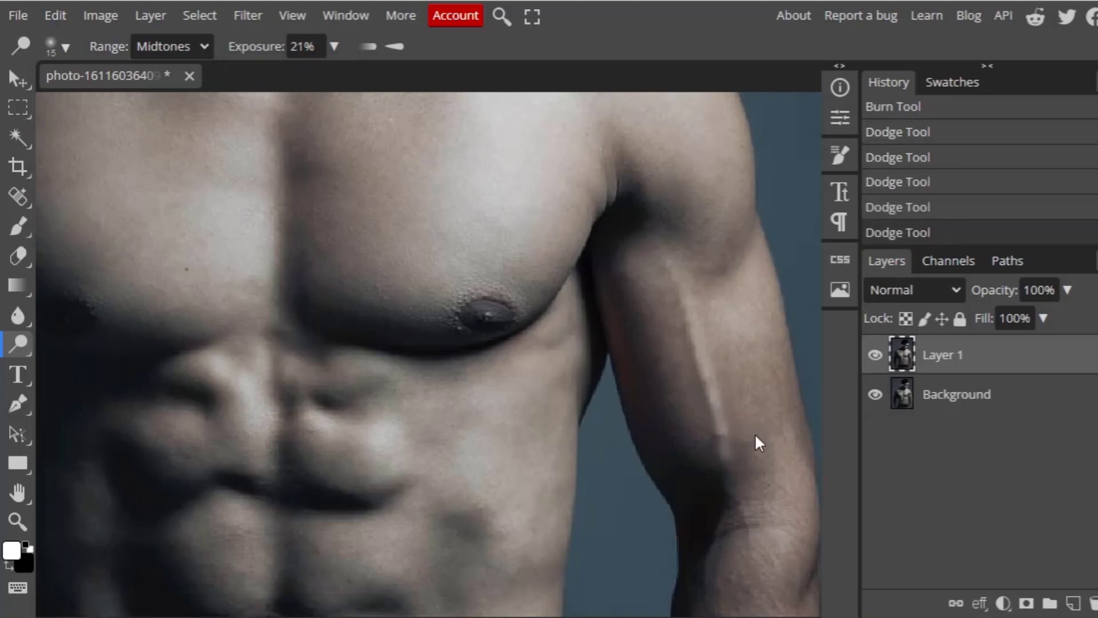
pyautogui.hotkey('ctrl', 'z')
pyautogui.hotkey('ctrl', 'z')
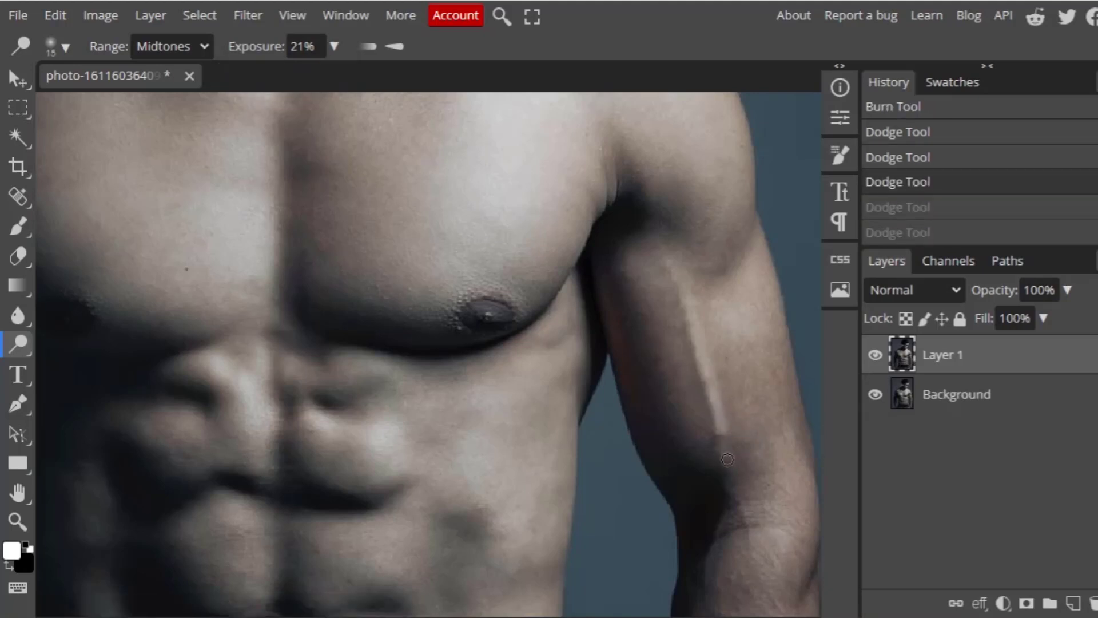
pyautogui.moveTo(728, 459); pyautogui.dragTo(734, 428)
pyautogui.hotkey('ctrl', 'z')
pyautogui.hotkey('ctrl', 'z')
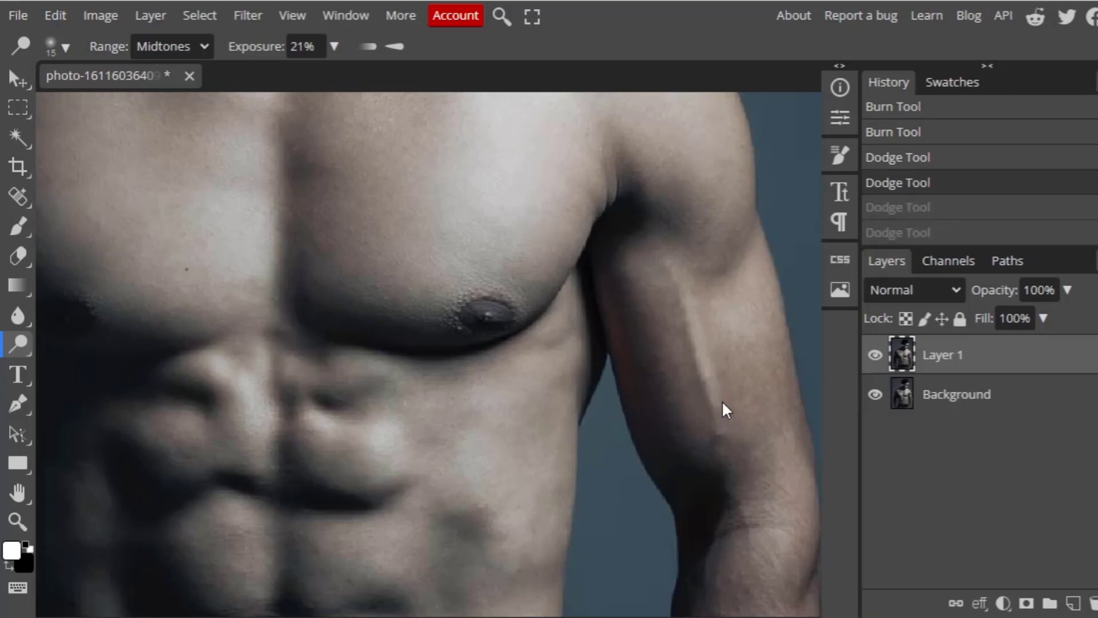
pyautogui.moveTo(714, 389)
pyautogui.mouseDown()
pyautogui.moveTo(720, 443)
pyautogui.moveTo(753, 470)
pyautogui.mouseUp()
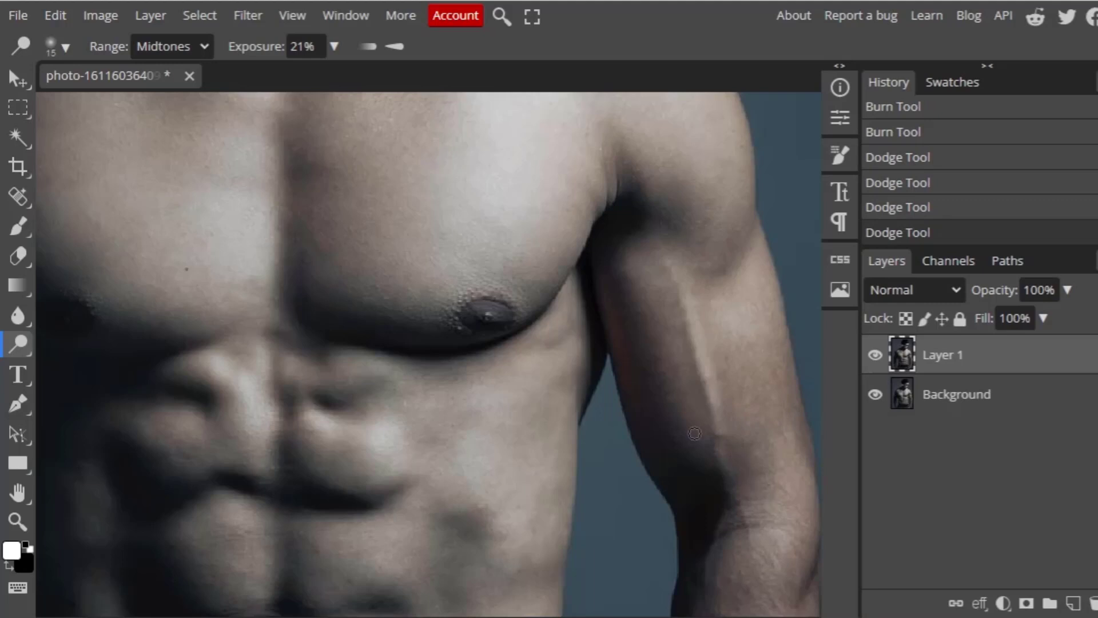
pyautogui.hscroll(5, 707, 429)
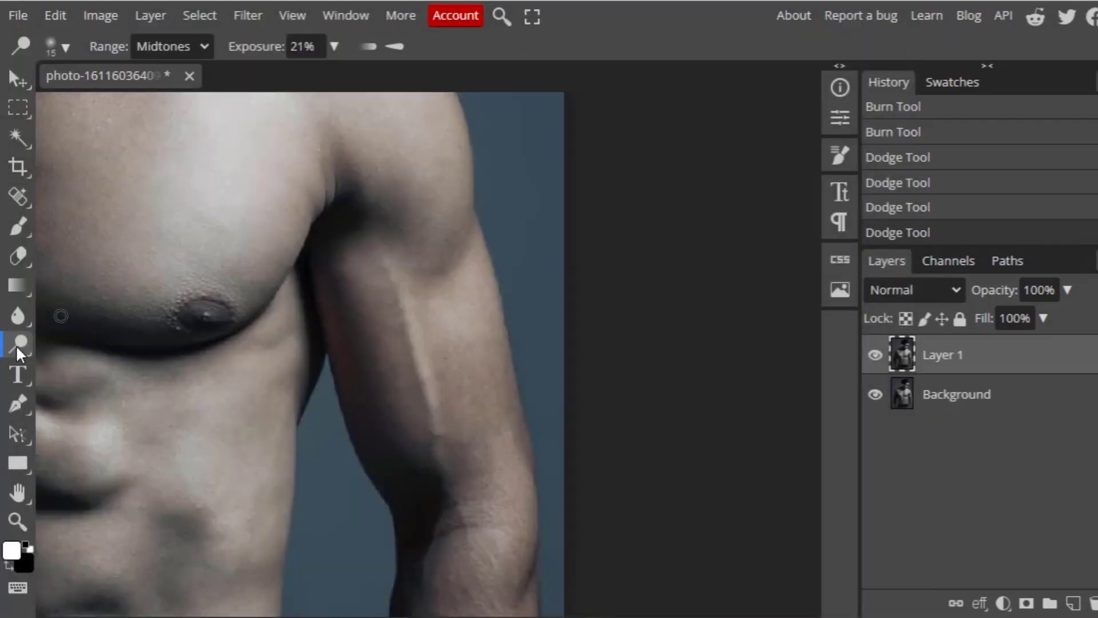
# Switch to the Burn Tool and soften the brush hardness to 14%.
pyautogui.rightClick(15, 344)
pyautogui.click(104, 376)
pyautogui.moveTo(396, 325); pyautogui.dragTo(400, 347)
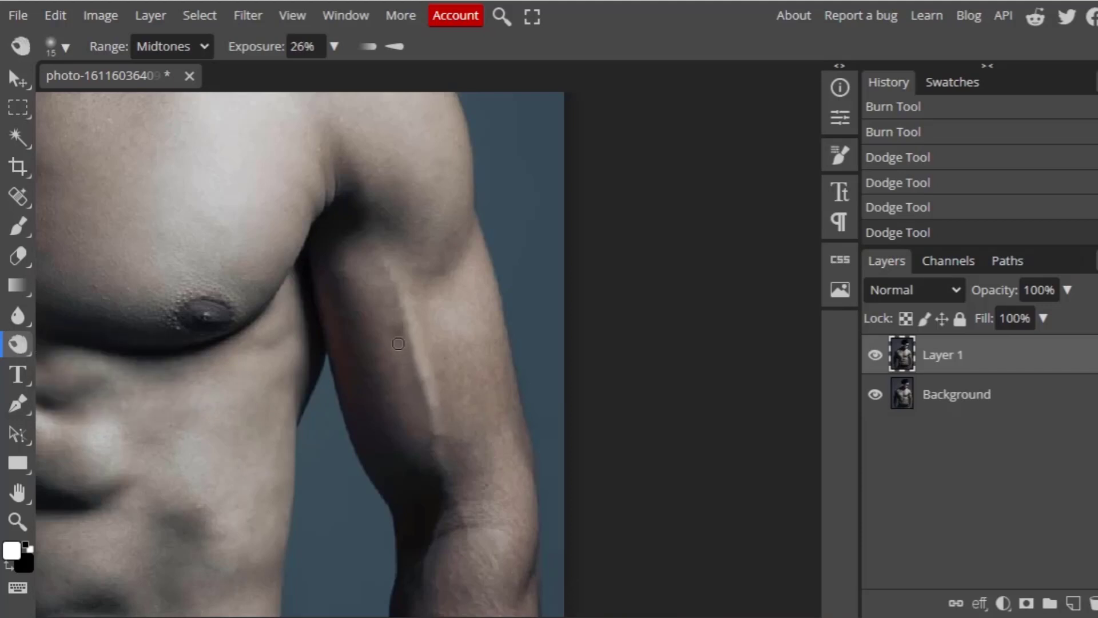
pyautogui.hotkey('ctrl', 'z')
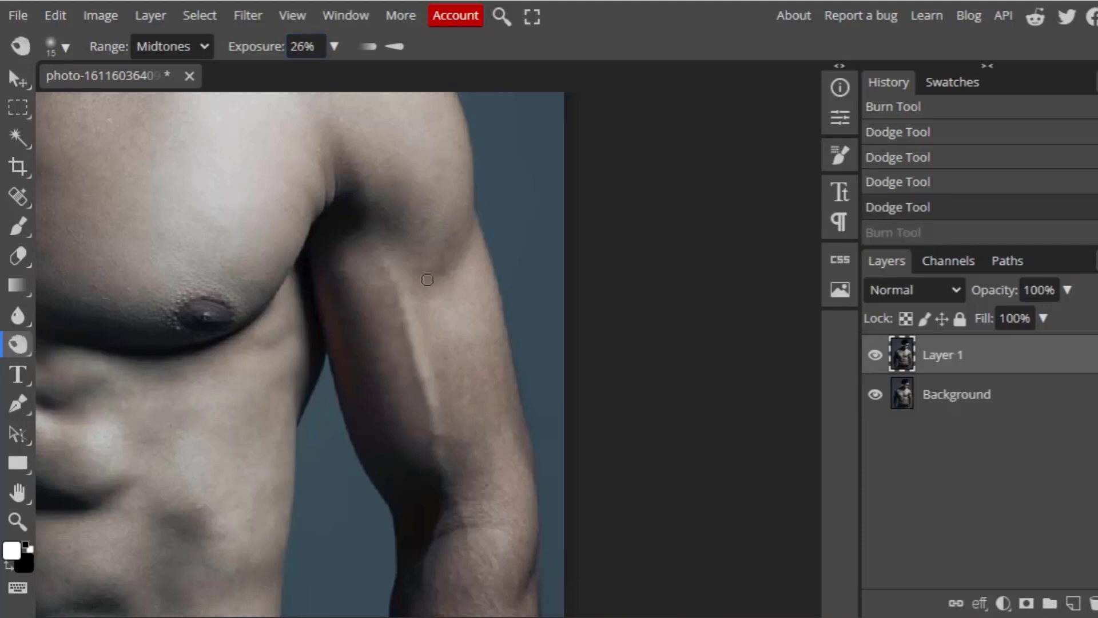
pyautogui.rightClick(436, 287)
pyautogui.moveTo(565, 369); pyautogui.dragTo(563, 370)
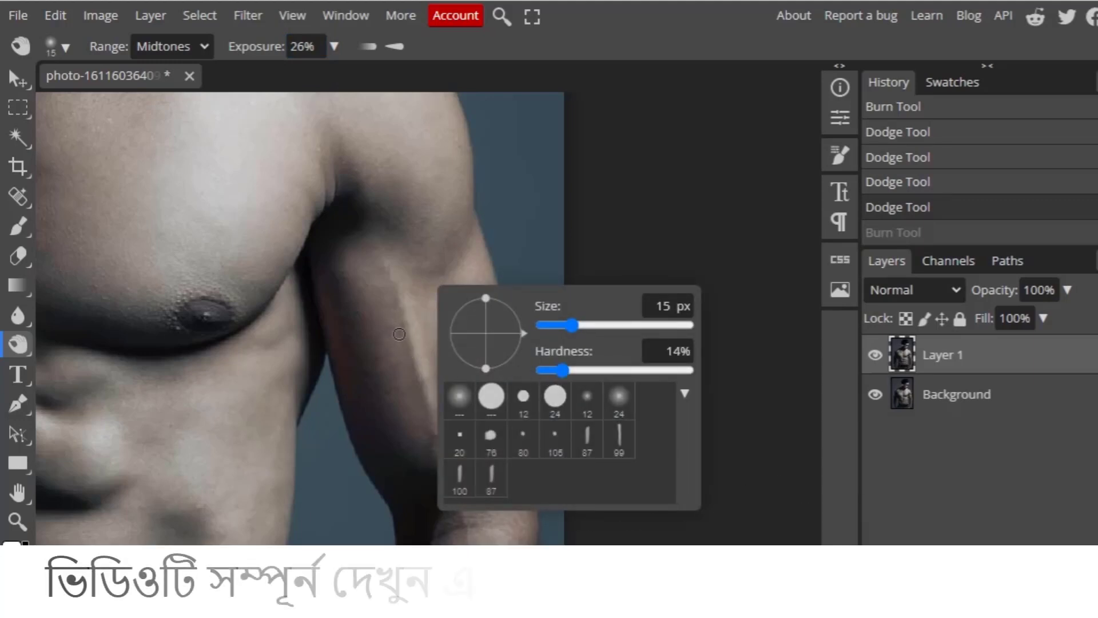
pyautogui.click(400, 354)
# Burn along the forearm's edges at 26% exposure, then zoom out to the whole figure.
pyautogui.moveTo(404, 366); pyautogui.dragTo(441, 486)
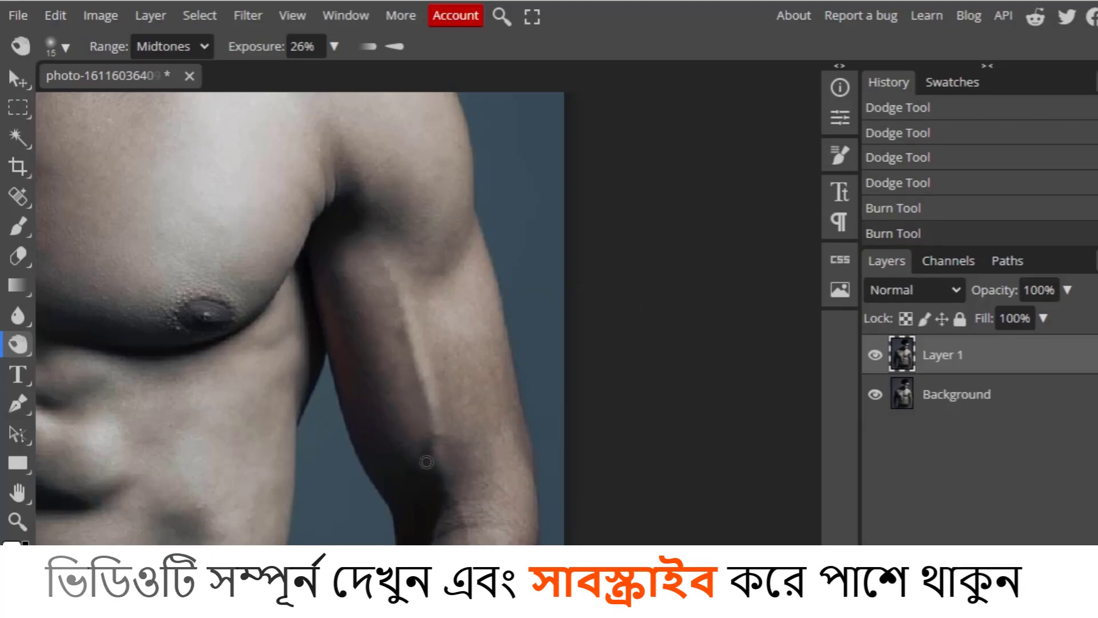
pyautogui.scroll(-5, 445, 478)
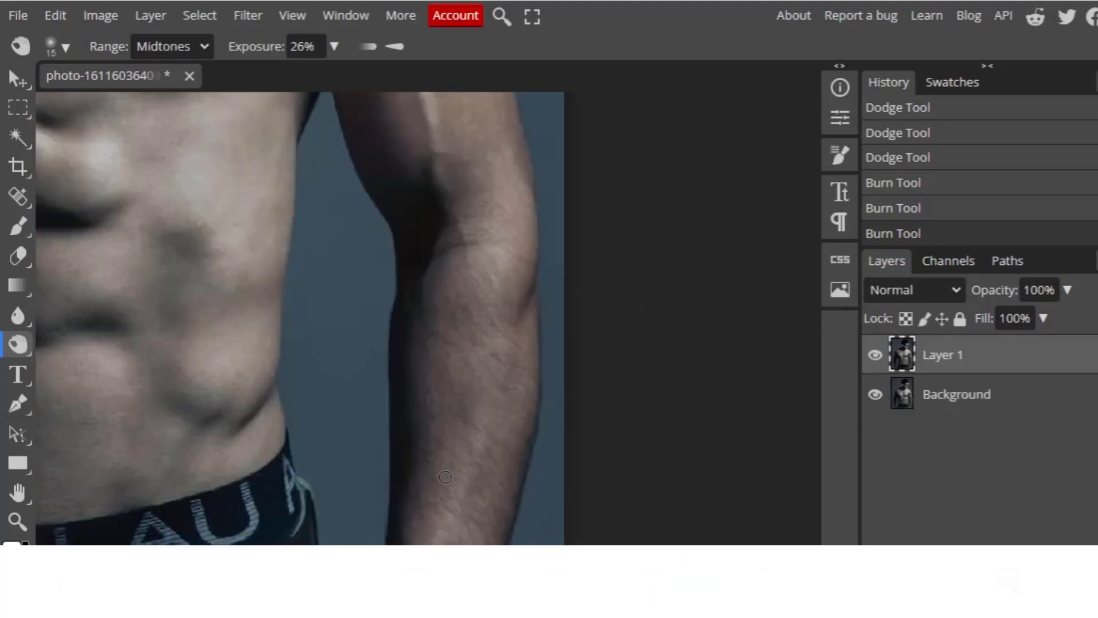
pyautogui.moveTo(417, 270); pyautogui.dragTo(409, 306)
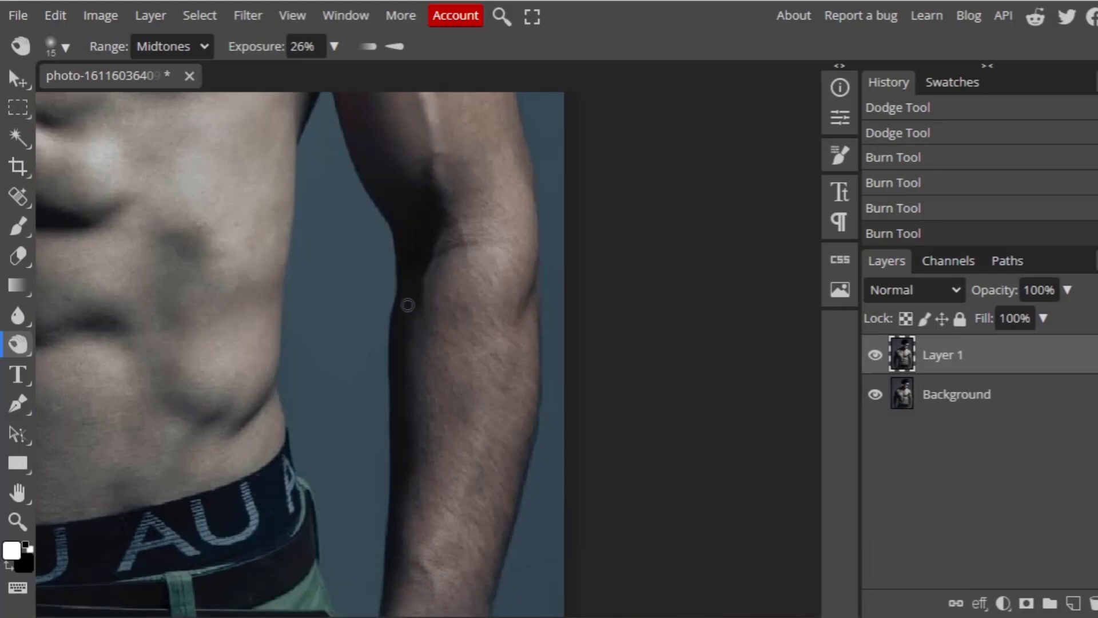
pyautogui.moveTo(408, 364)
pyautogui.mouseDown()
pyautogui.moveTo(406, 350)
pyautogui.moveTo(401, 411)
pyautogui.mouseUp()
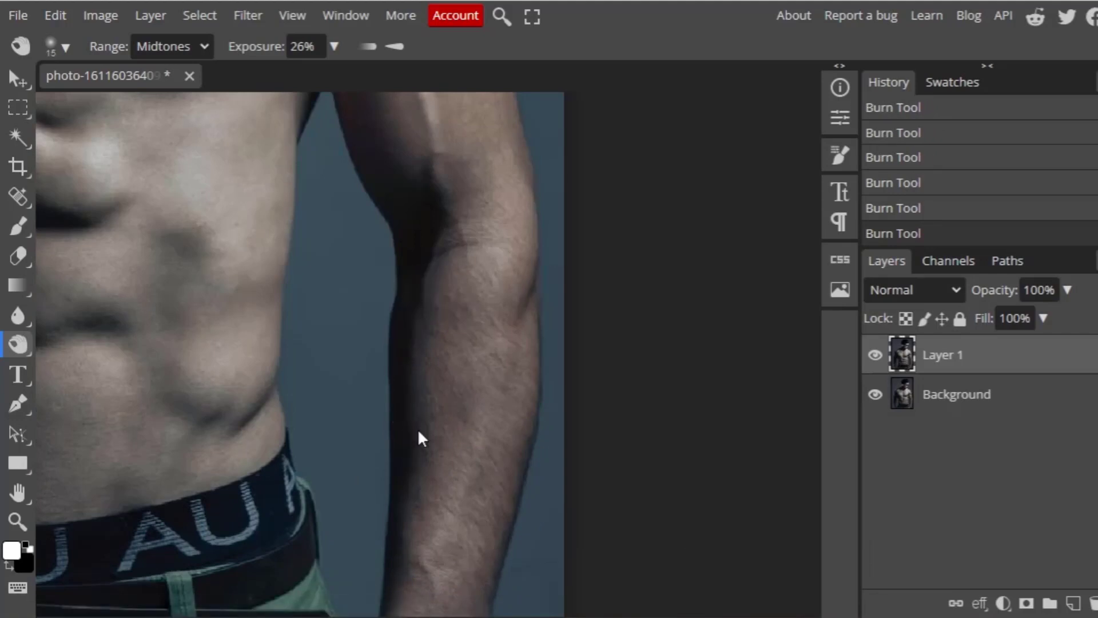
pyautogui.press('super')
pyautogui.press('Escape')
pyautogui.scroll(-2, 421, 415)
pyautogui.scroll(-1, 421, 415)
pyautogui.scroll(-1, 420, 415)
pyautogui.scroll(-1, 420, 415)
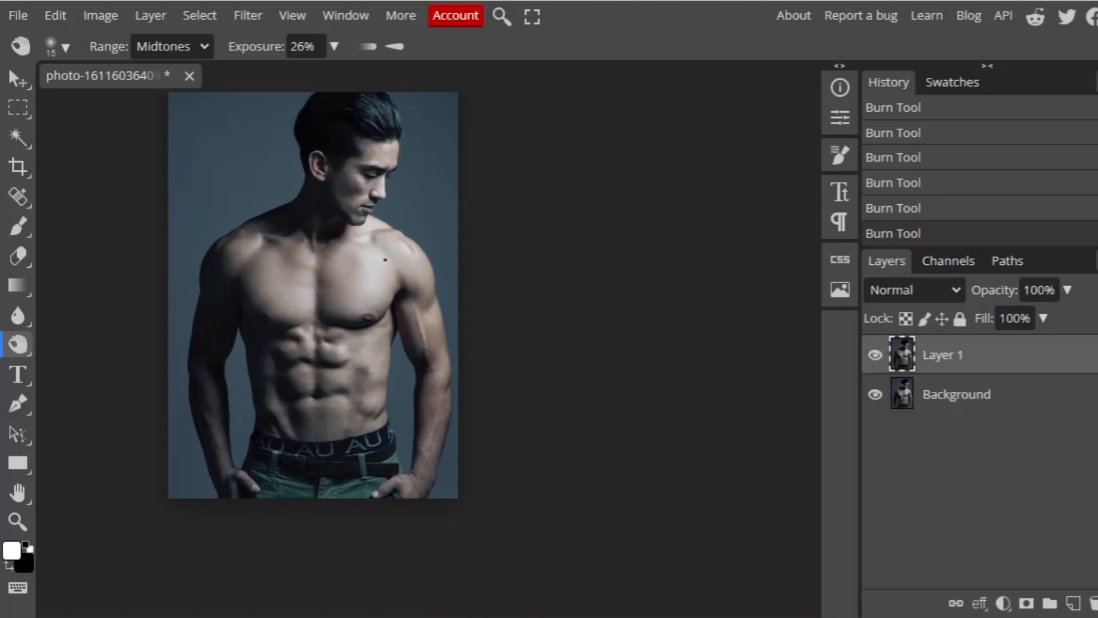
pyautogui.click(18, 342)
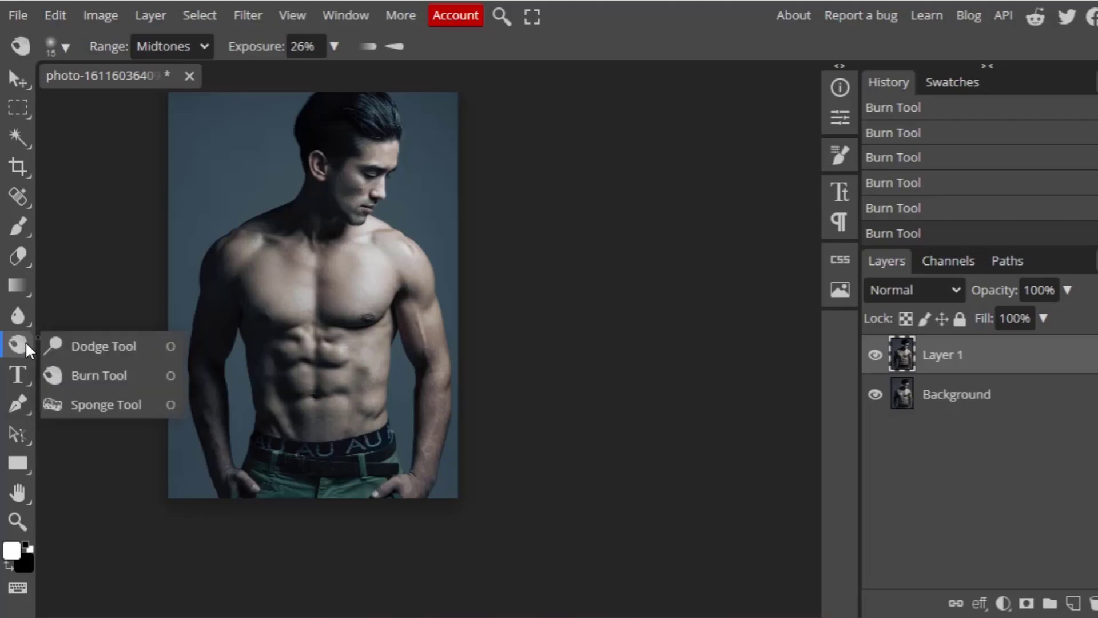
# Select the Sponge Tool, zoom to the chest, and undo a test desaturating stroke.
pyautogui.click(101, 403)
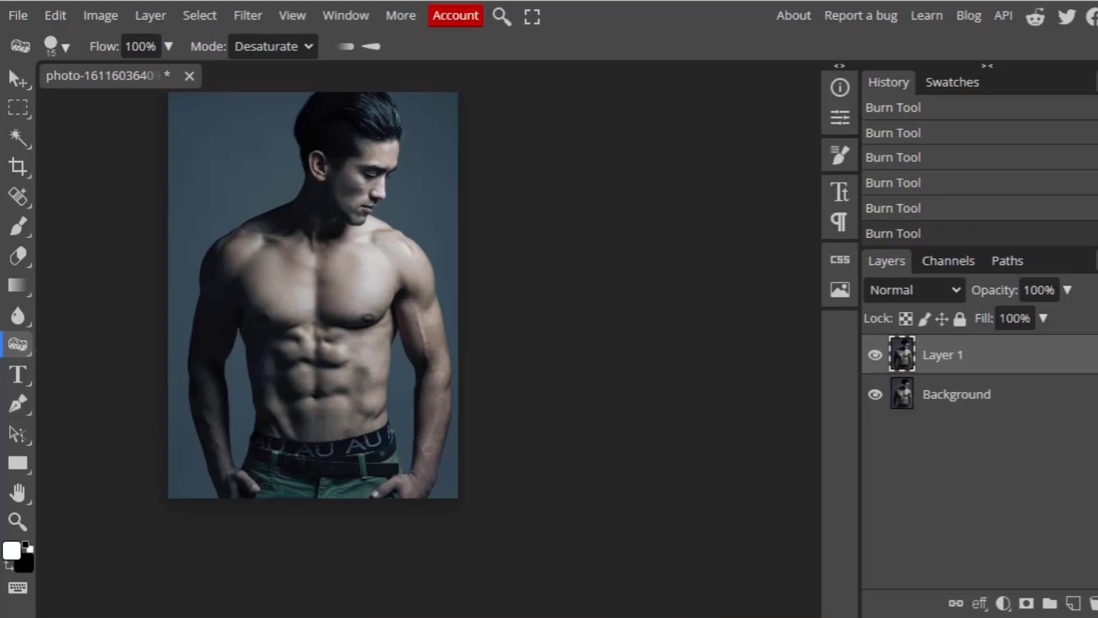
pyautogui.scroll(1, 344, 433)
pyautogui.scroll(2, 344, 432)
pyautogui.scroll(1, 344, 432)
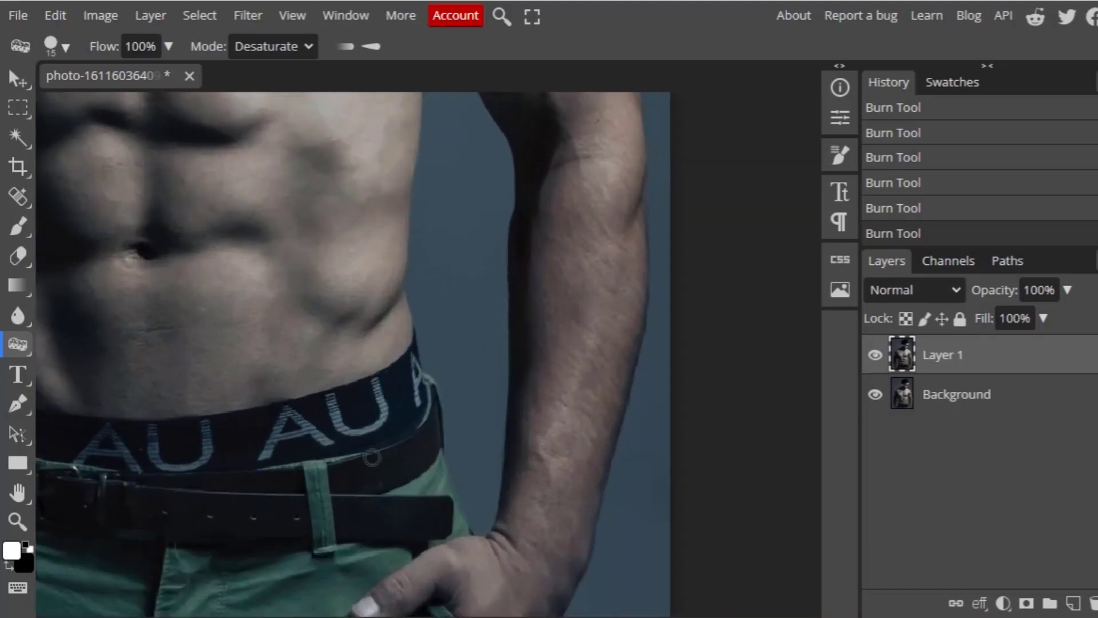
pyautogui.moveTo(402, 458); pyautogui.dragTo(402, 352)
pyautogui.scroll(4, 527, 439)
pyautogui.scroll(5, 515, 503)
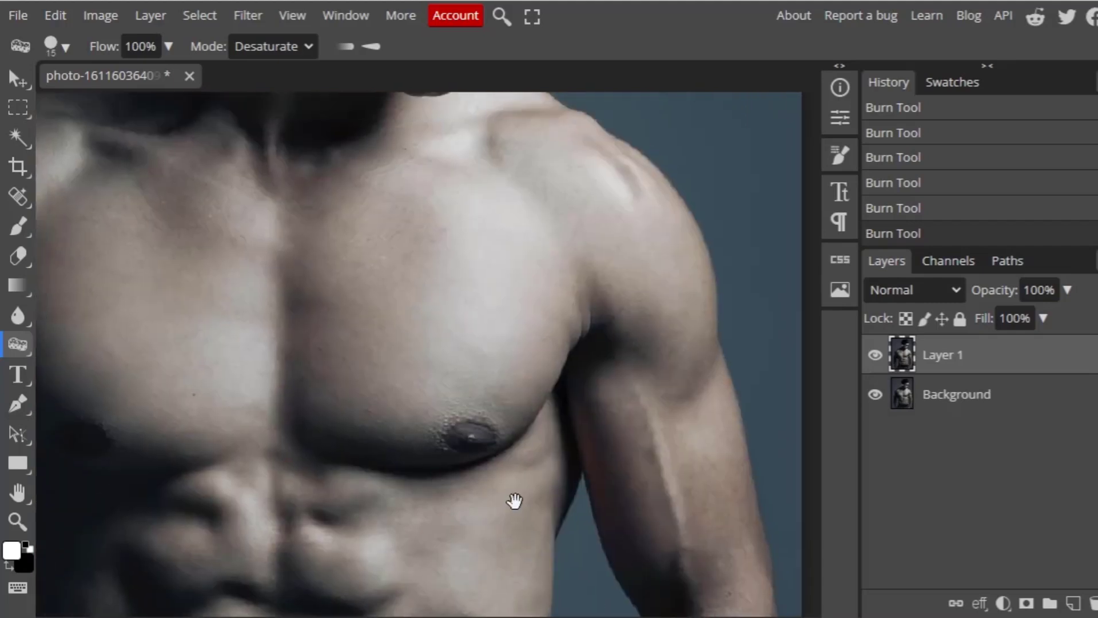
pyautogui.scroll(3, 445, 476)
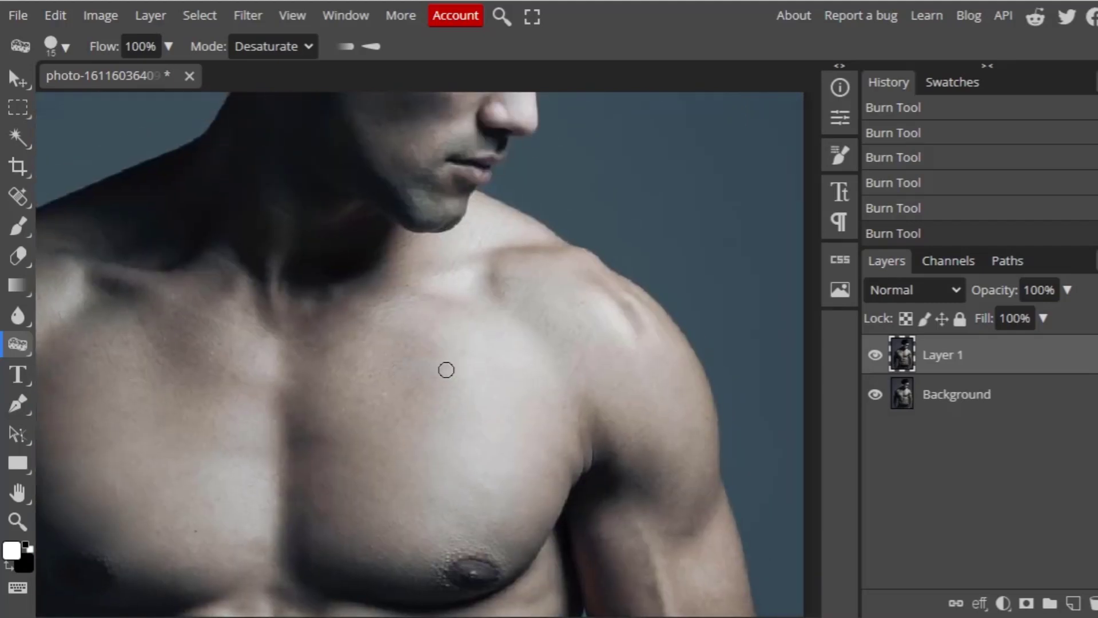
pyautogui.moveTo(410, 359); pyautogui.dragTo(498, 358)
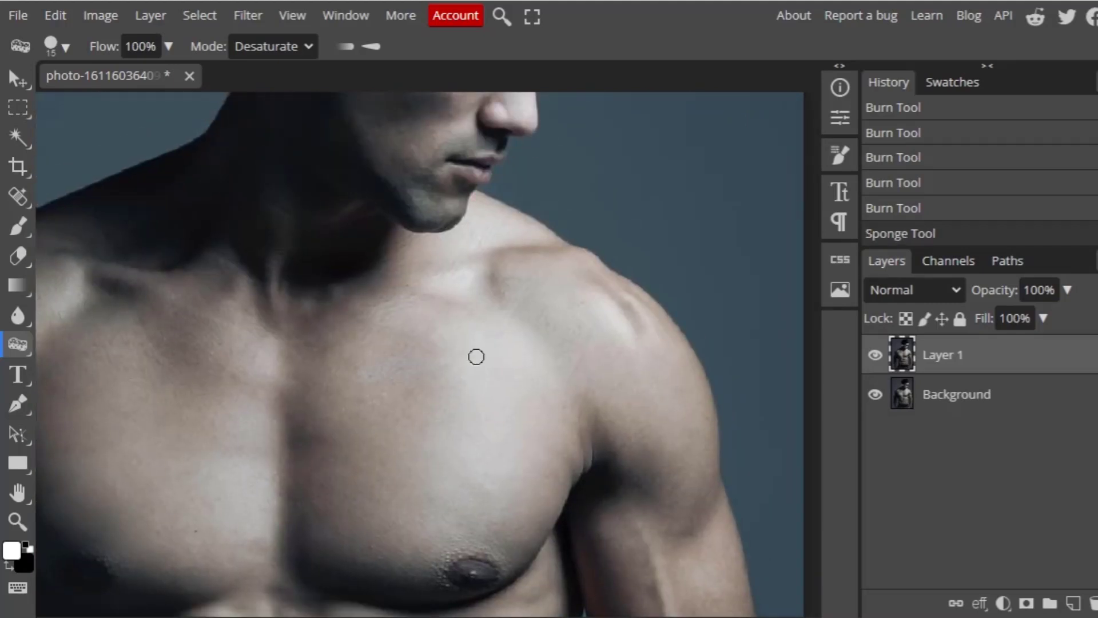
pyautogui.hotkey('ctrl', 'z')
# Set the sponge Mode to Saturate and undo a trial chest saturation stroke.
pyautogui.click(300, 46)
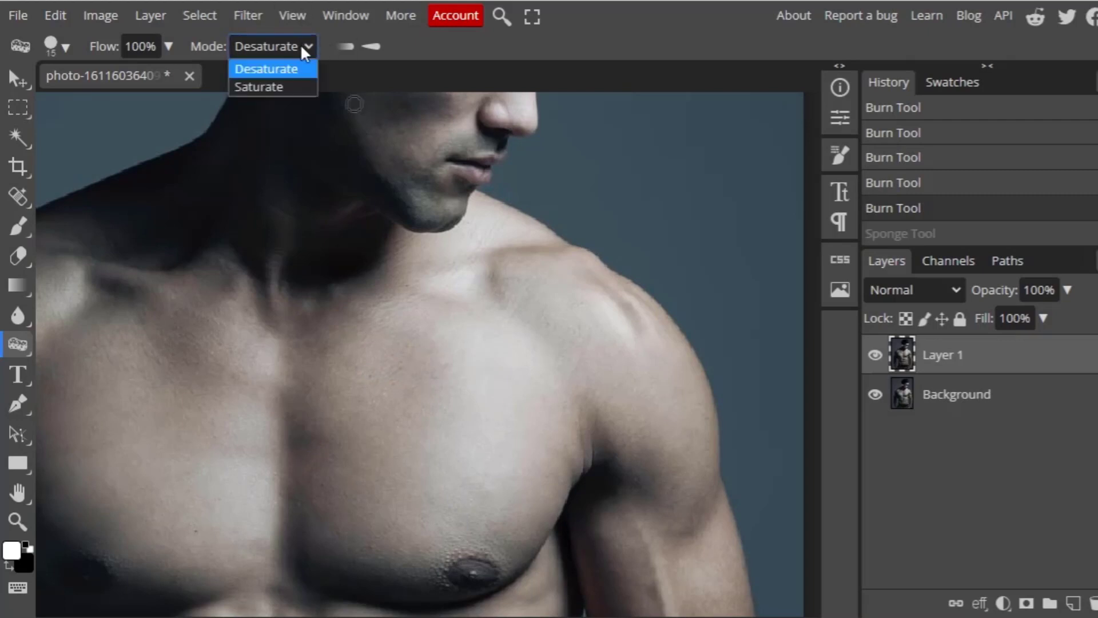
pyautogui.click(280, 86)
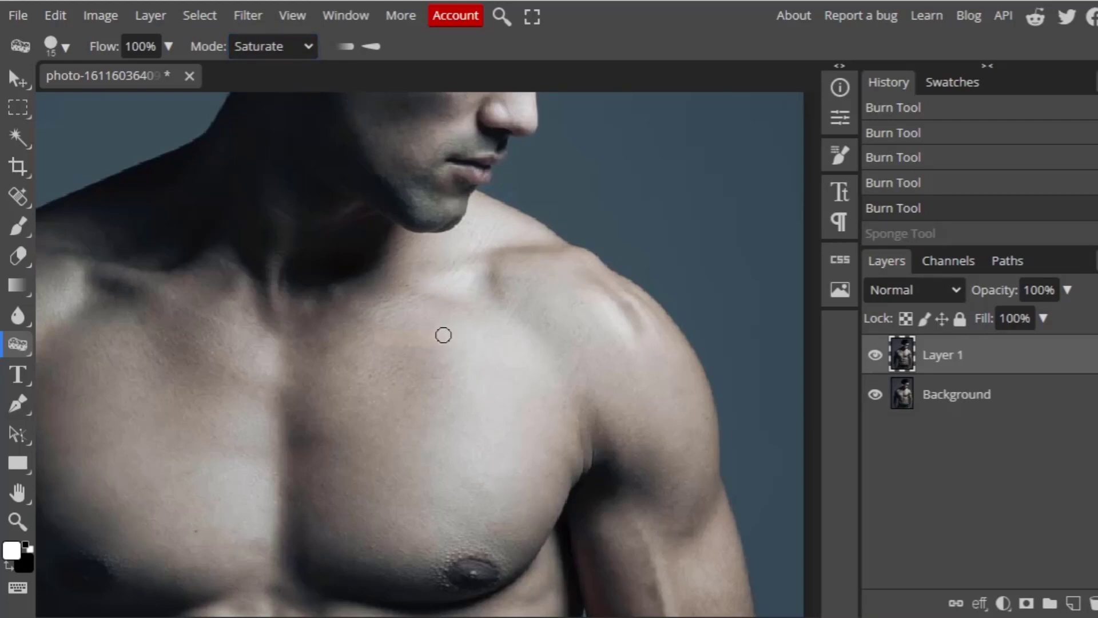
pyautogui.moveTo(377, 323); pyautogui.dragTo(403, 345)
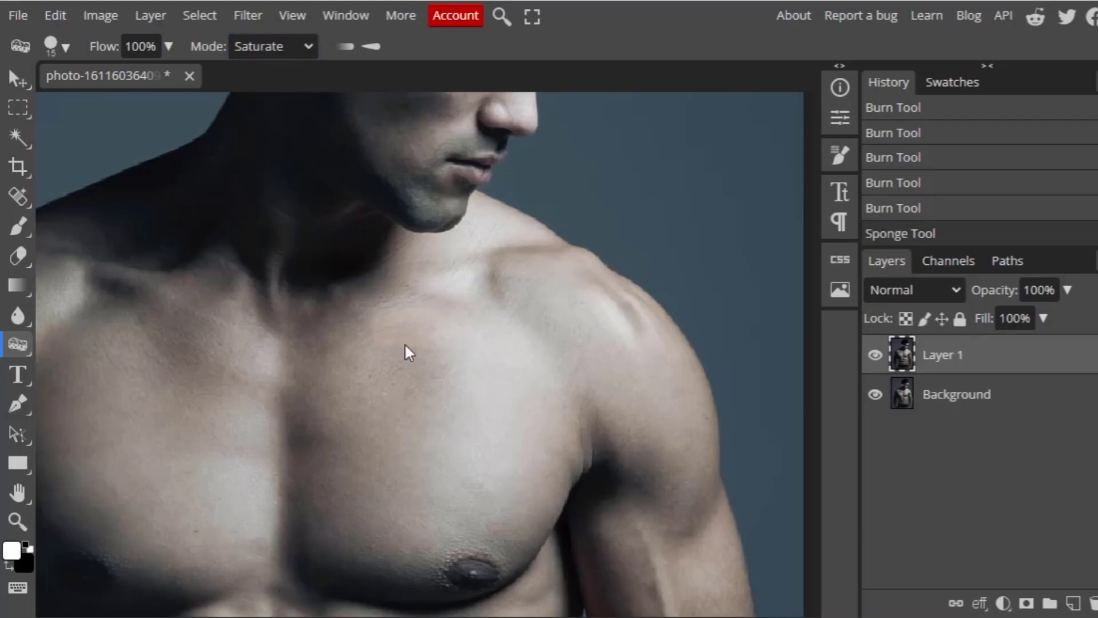
pyautogui.hotkey('ctrl', 'z')
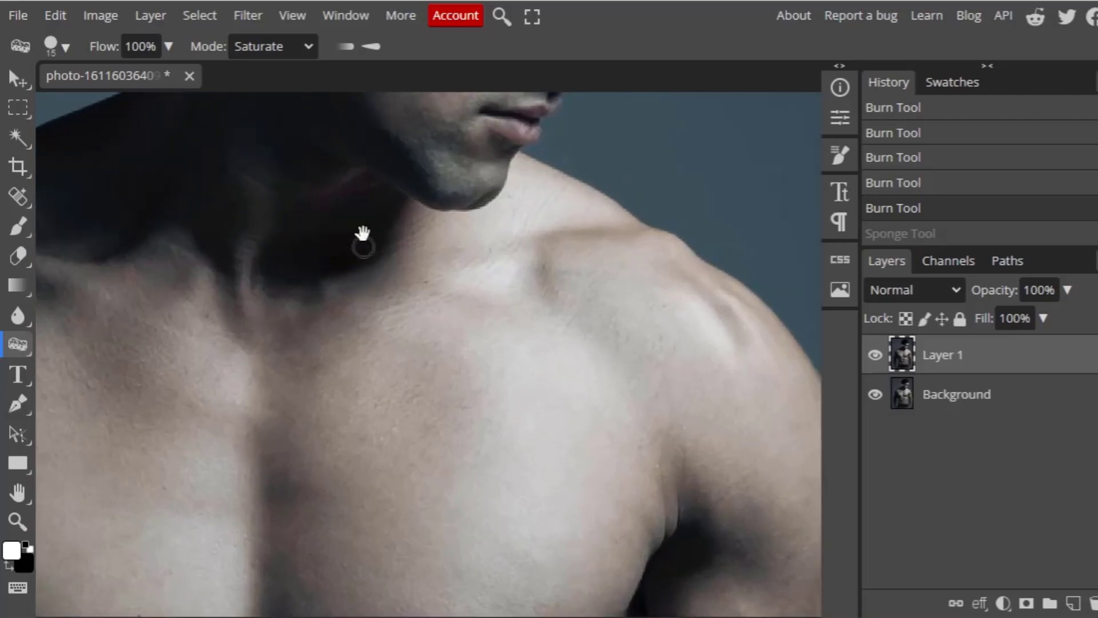
# Bring the face into view and toggle the earlier saturation stroke to compare, keeping it applied.
pyautogui.moveTo(363, 238); pyautogui.dragTo(400, 373)
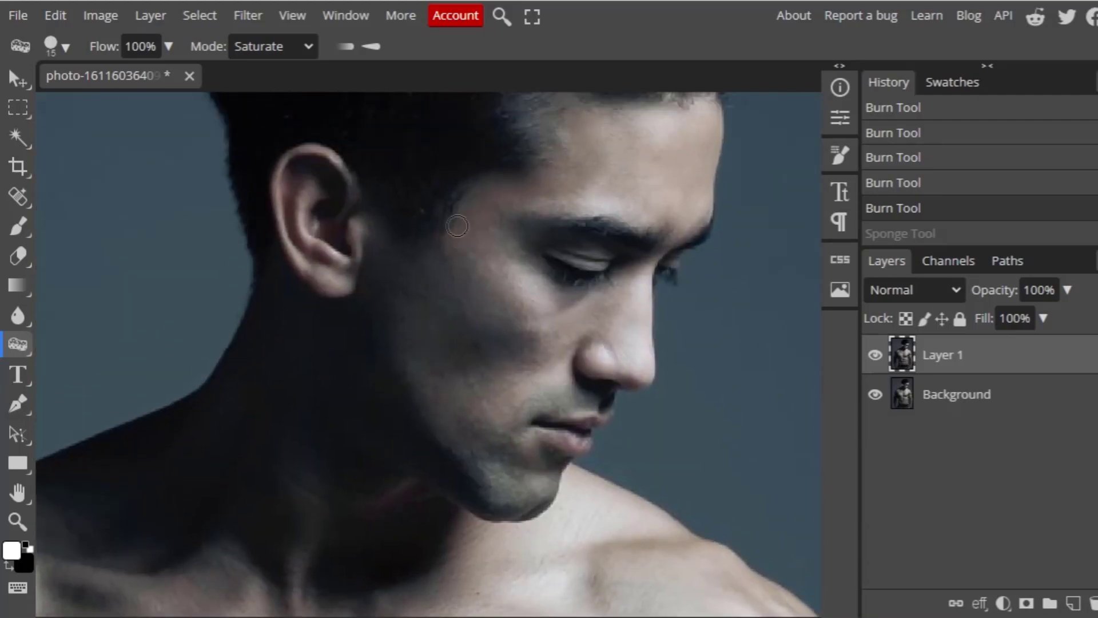
pyautogui.hotkey('ctrl', 'shift', 'z')
pyautogui.hotkey('ctrl', 'z')
pyautogui.hotkey('ctrl', 'shift', 'z')
pyautogui.hotkey('ctrl', 'z')
pyautogui.hotkey('ctrl', 'shift', 'z')
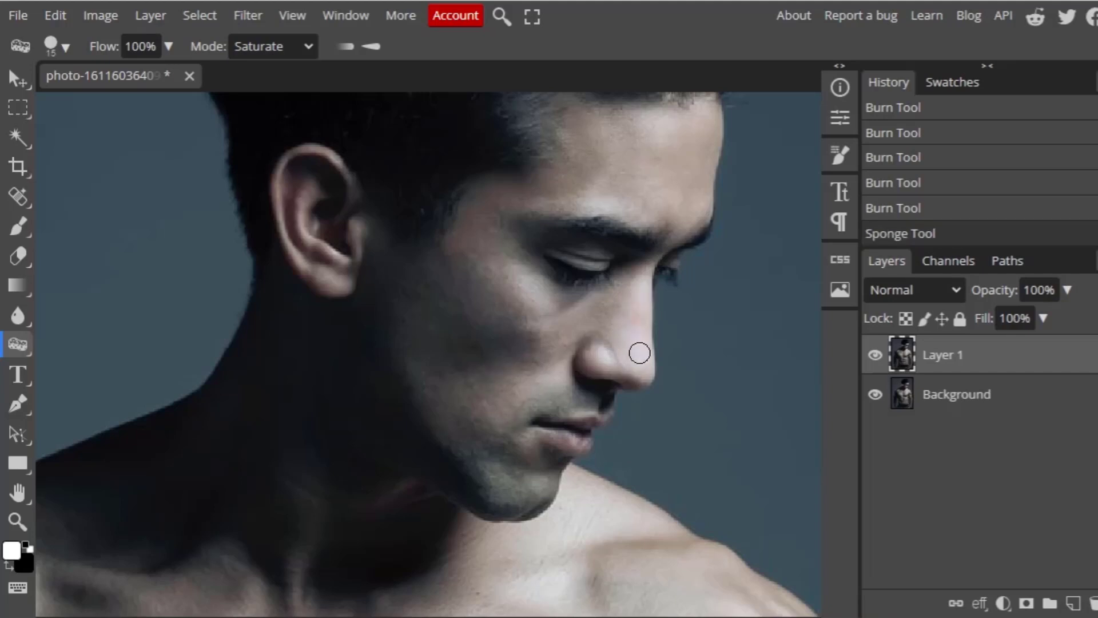
# Saturate the bridge of the nose with a Sponge stroke, comparing before and after.
pyautogui.moveTo(640, 301); pyautogui.dragTo(629, 358)
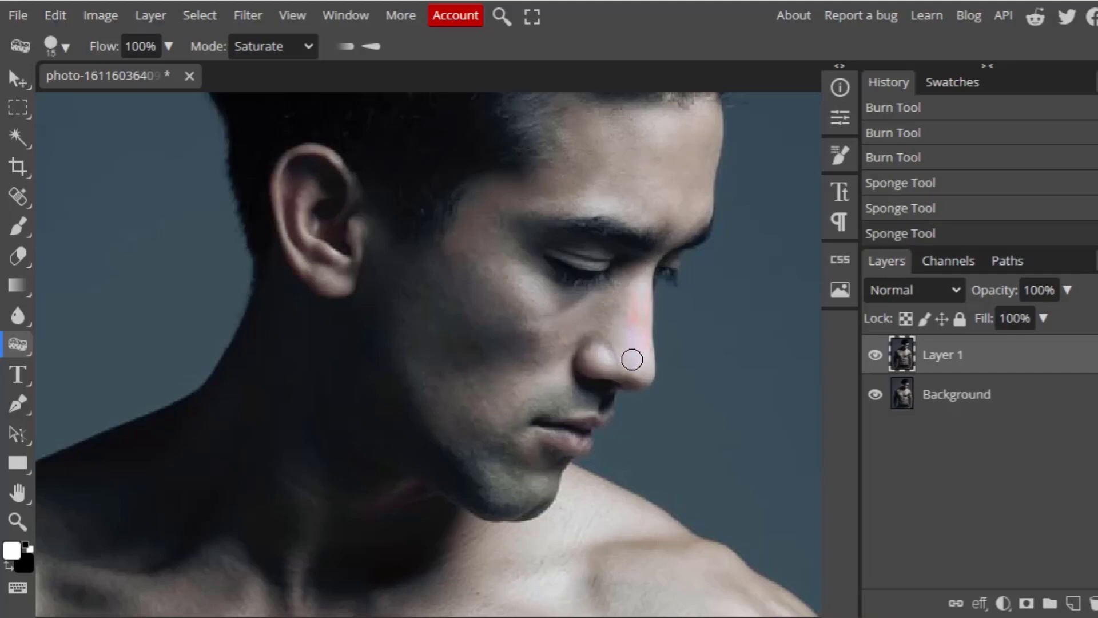
pyautogui.hotkey('ctrl', 'z')
pyautogui.hotkey('ctrl', 'shift', 'z')
pyautogui.scroll(-3, 635, 397)
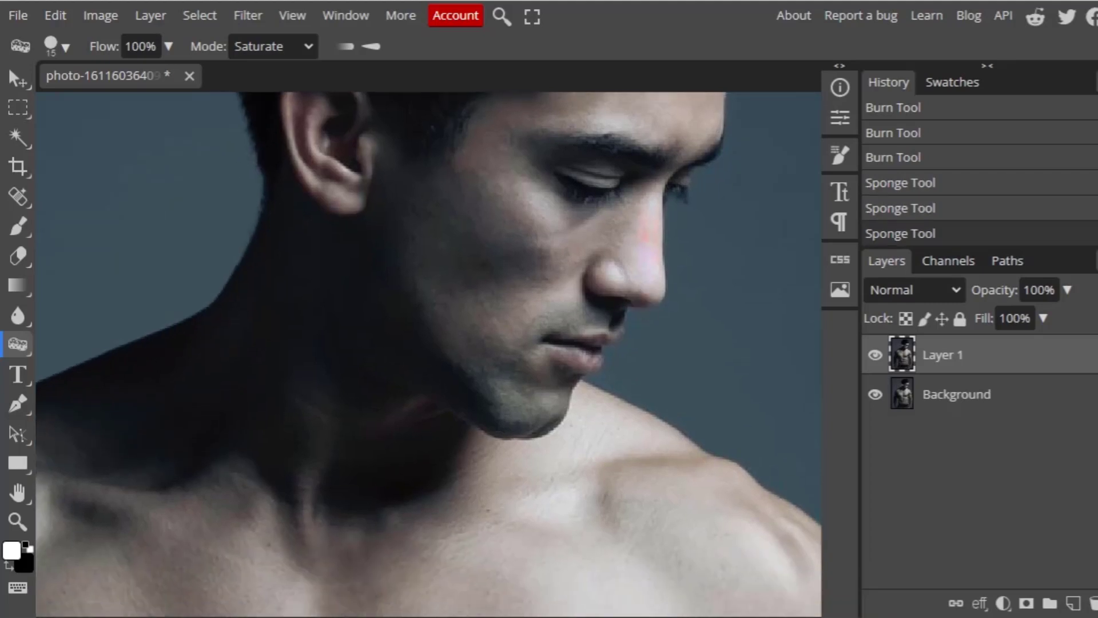
pyautogui.hotkey('ctrl', 'z')
pyautogui.hotkey('ctrl', 'shift', 'z')
# Zoom out to the whole torso and undo the newest saturation pass.
pyautogui.scroll(-3, 645, 368)
pyautogui.scroll(-4, 630, 351)
pyautogui.scroll(-2, 639, 311)
pyautogui.scroll(-2, 584, 392)
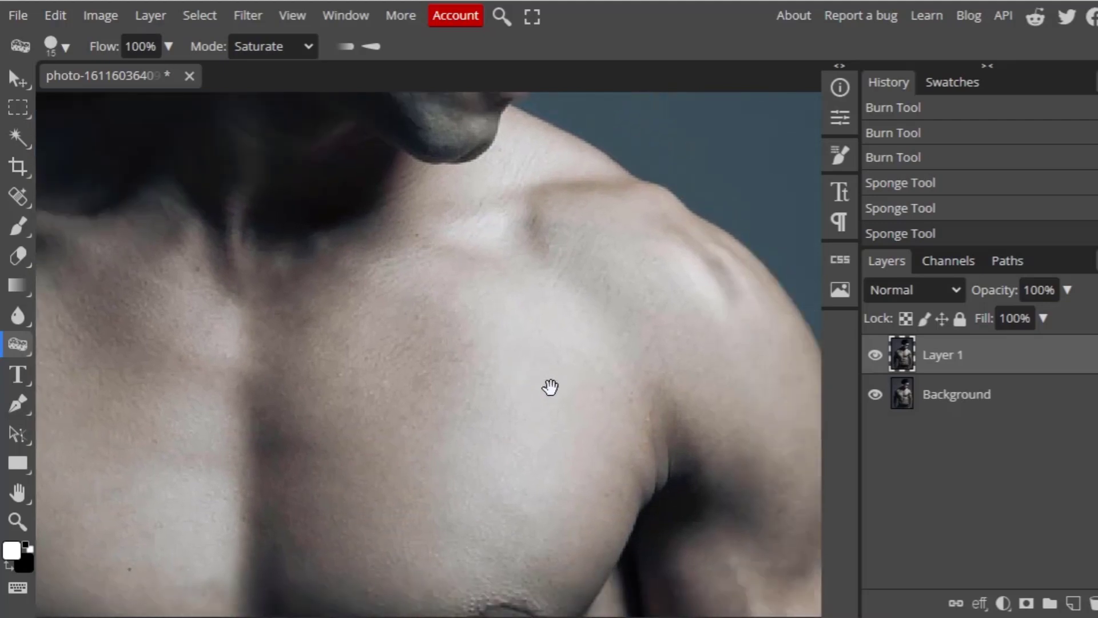
pyautogui.scroll(-4, 537, 338)
pyautogui.scroll(-3, 615, 301)
pyautogui.hotkey('ctrl', 'z')
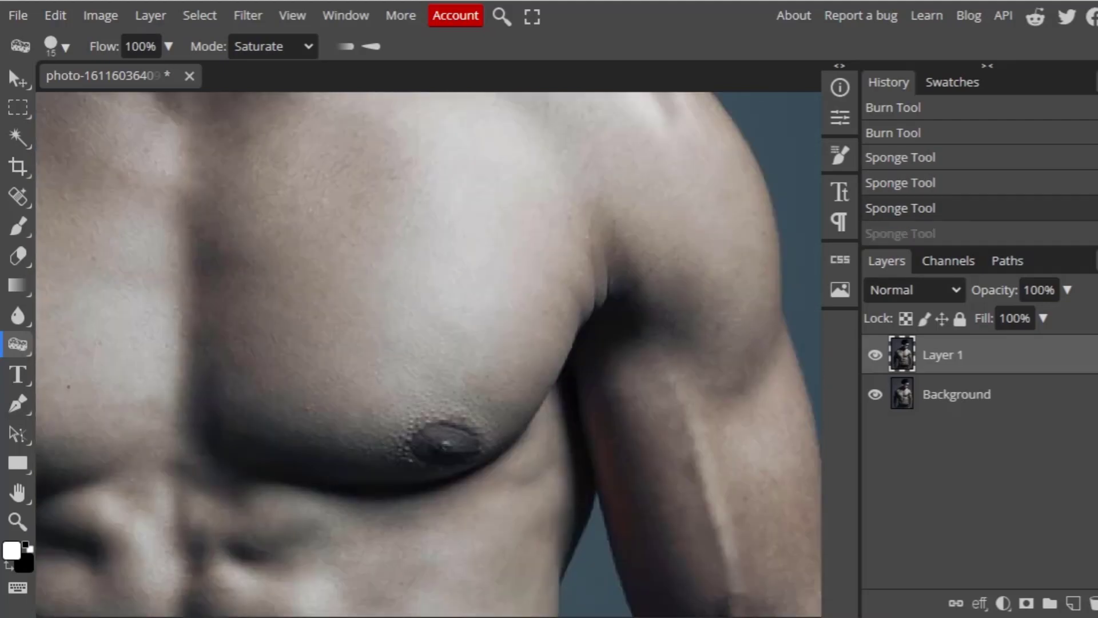
pyautogui.scroll(2, 628, 312)
pyautogui.scroll(2, 626, 313)
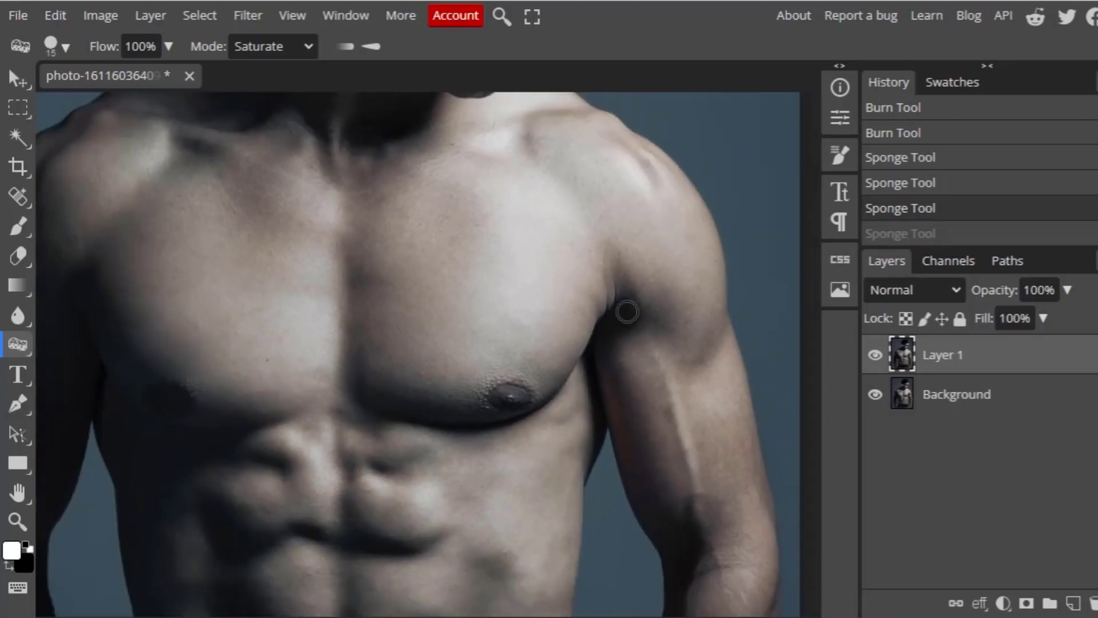
pyautogui.scroll(2, 624, 314)
pyautogui.scroll(1, 622, 317)
pyautogui.scroll(2, 590, 323)
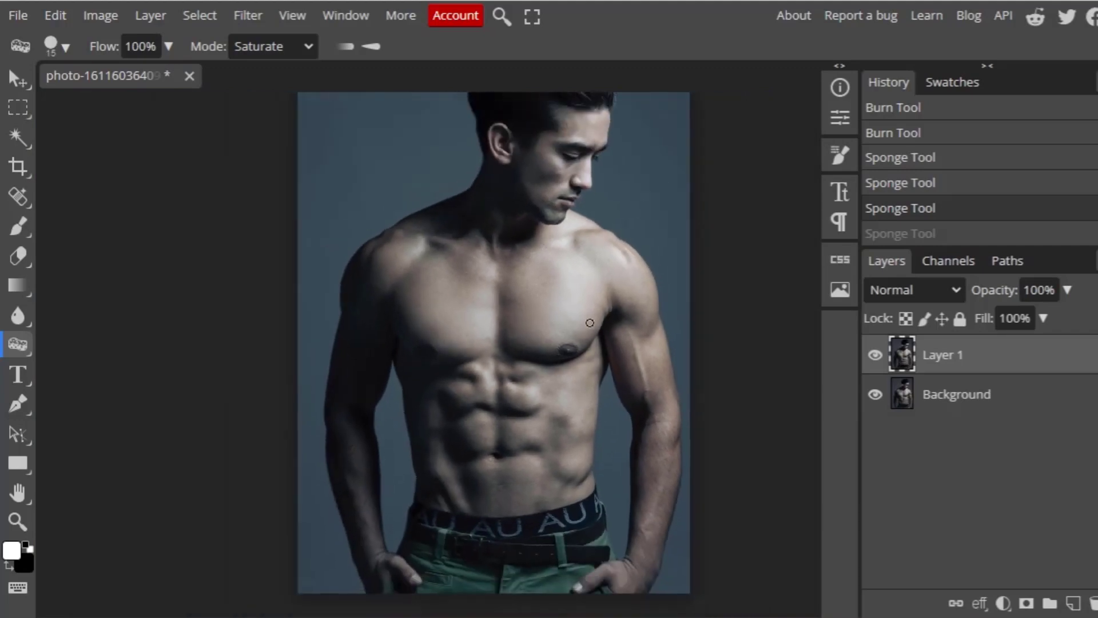